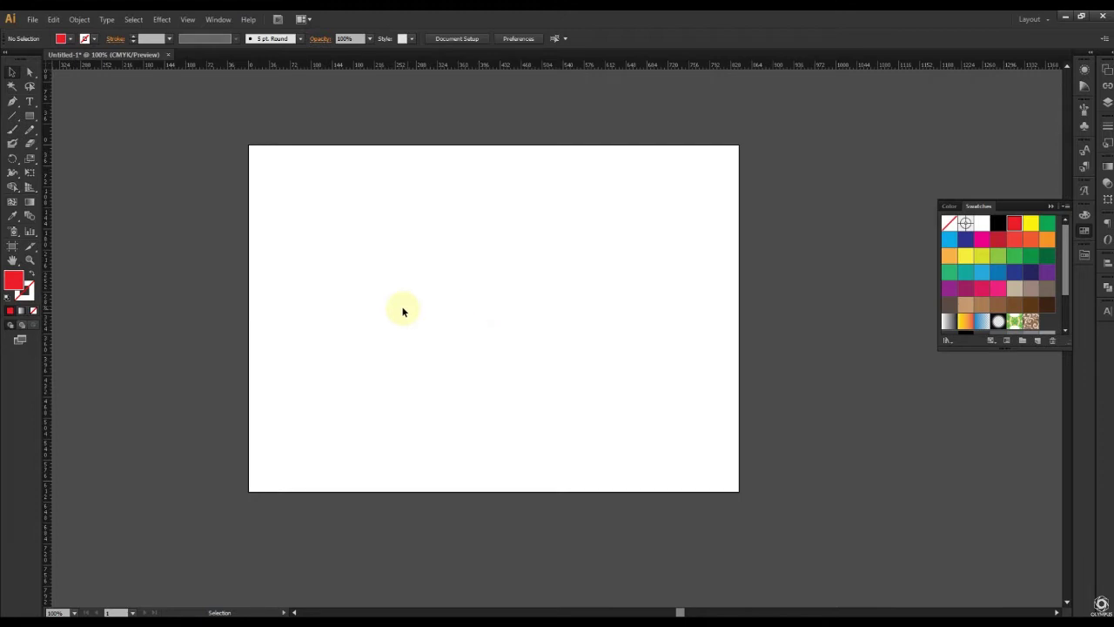
# Step: Type 'TEXT FLY EFFECT' and 'ILLUSTRATOR TUTORIAL' on two lines, then select the second line
pyautogui.moveTo(30, 101)
pyautogui.mouseDown()
pyautogui.moveTo(71, 110)
pyautogui.moveTo(75, 100)
pyautogui.mouseUp()
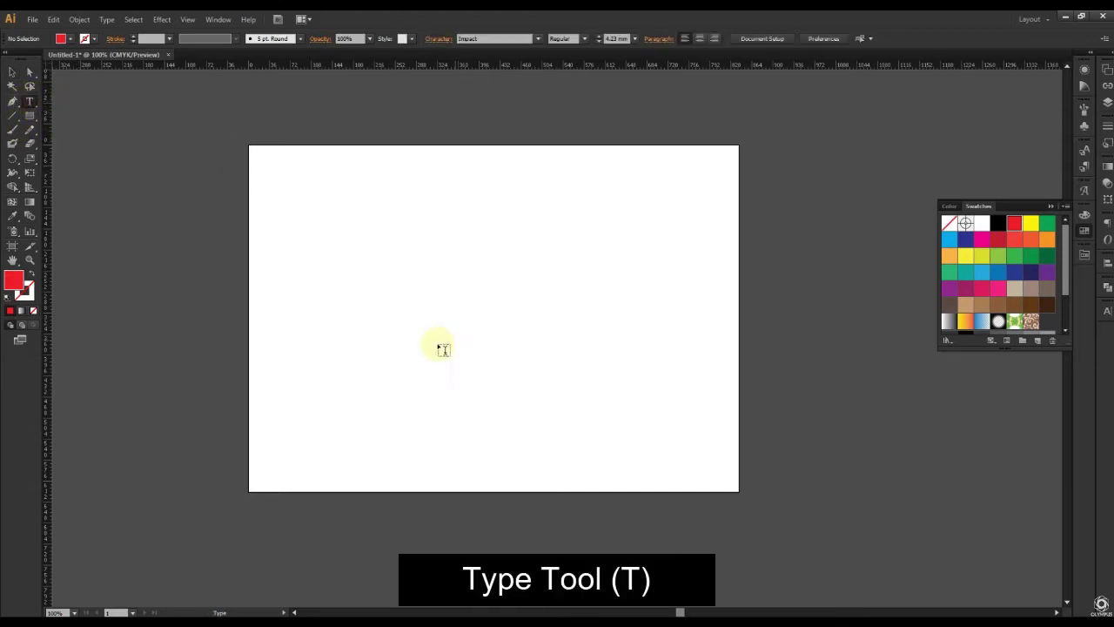
pyautogui.click(366, 223)
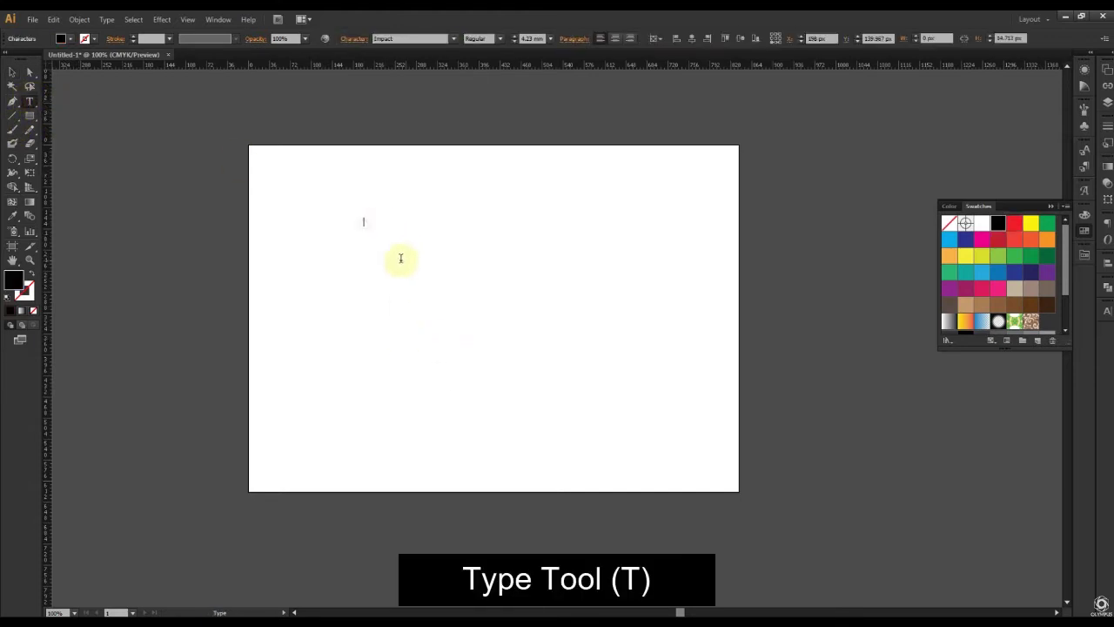
pyautogui.write('TEXT FLY EFFECT')
pyautogui.press('Return')
pyautogui.write('ILLUSTRATOR TUTORIAL')
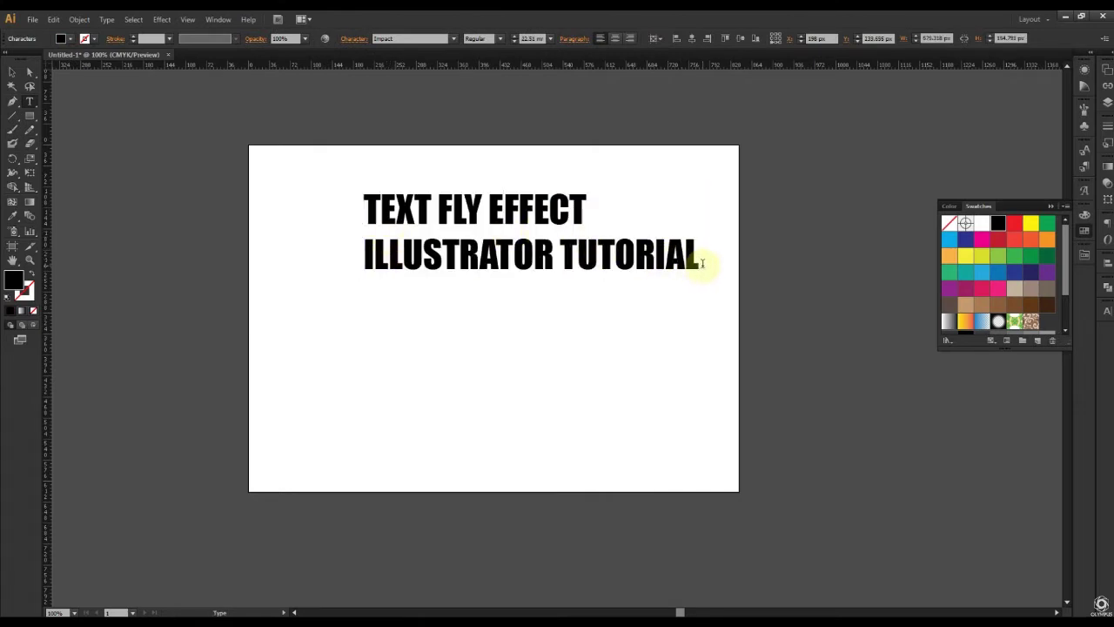
pyautogui.moveTo(704, 261)
pyautogui.mouseDown()
pyautogui.moveTo(341, 201)
pyautogui.moveTo(362, 240)
pyautogui.mouseUp()
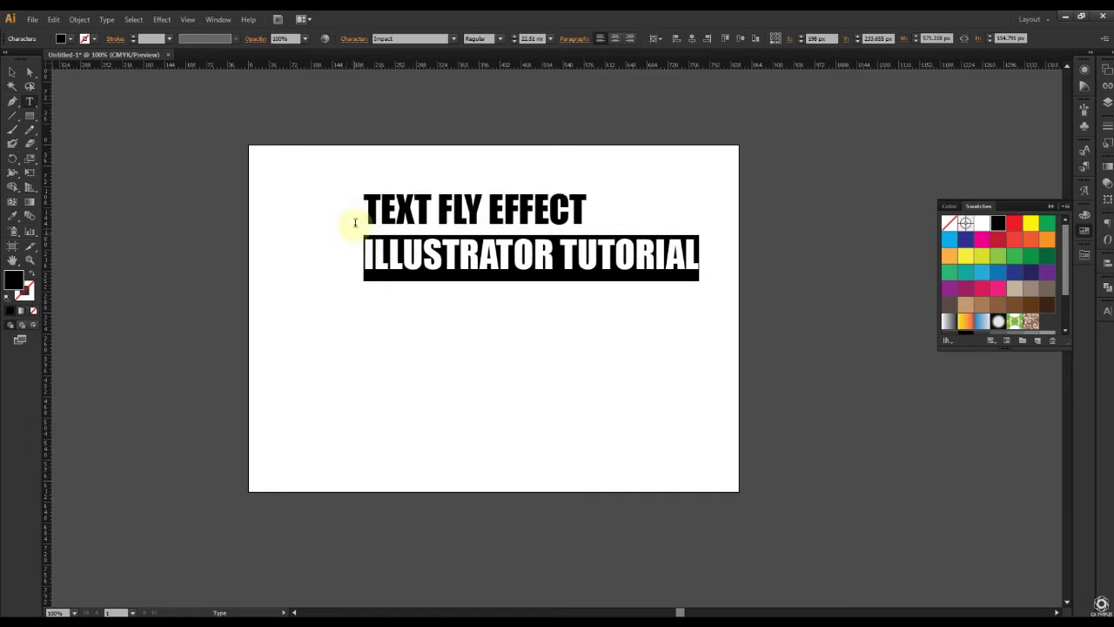
# Step: Shrink the second line's font size and try out a different font
pyautogui.click(512, 41)
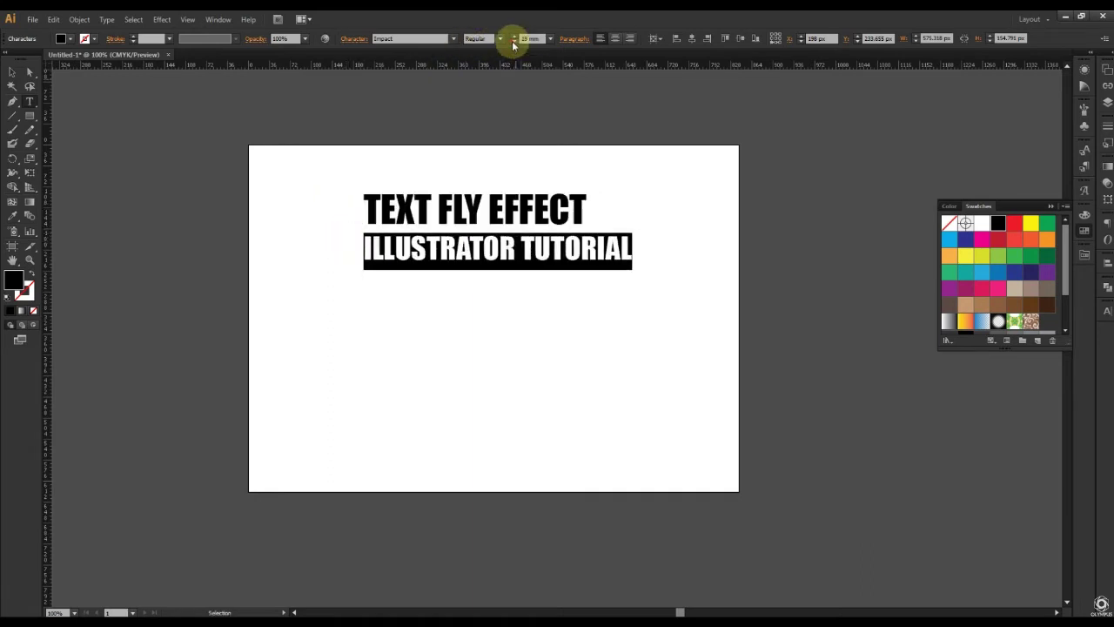
pyautogui.click(512, 42)
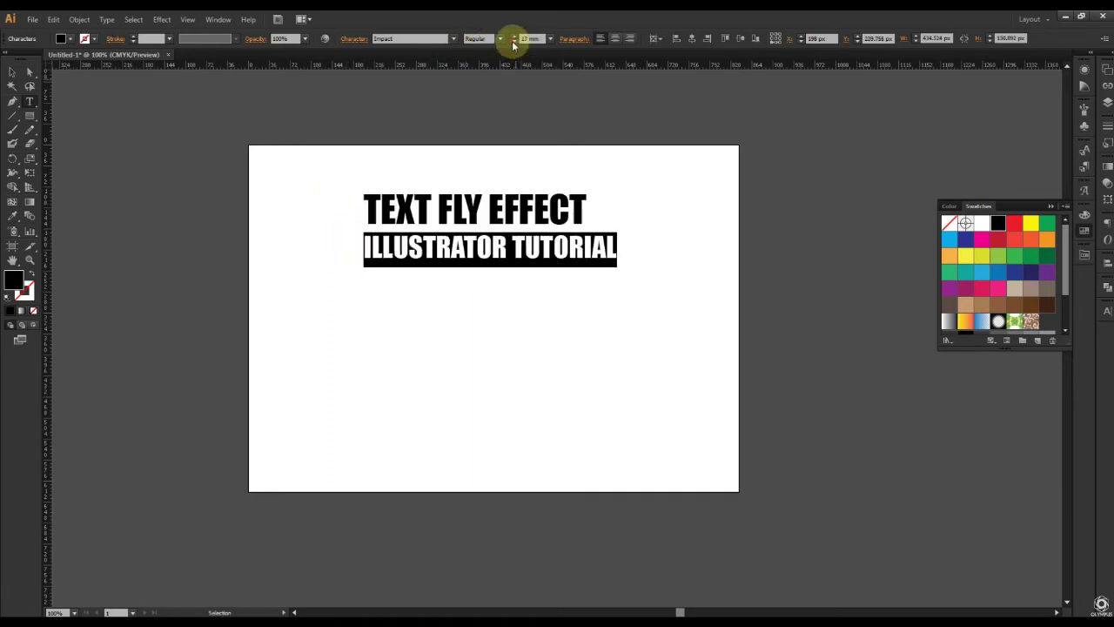
pyautogui.click(407, 38)
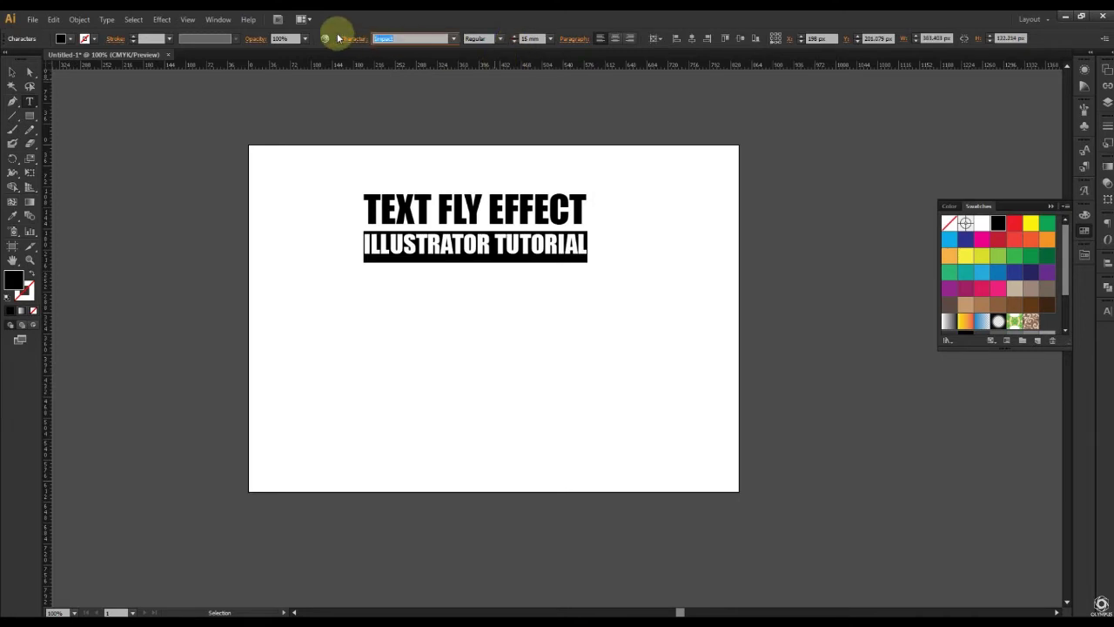
pyautogui.write('Tabun')
pyautogui.click(338, 37)
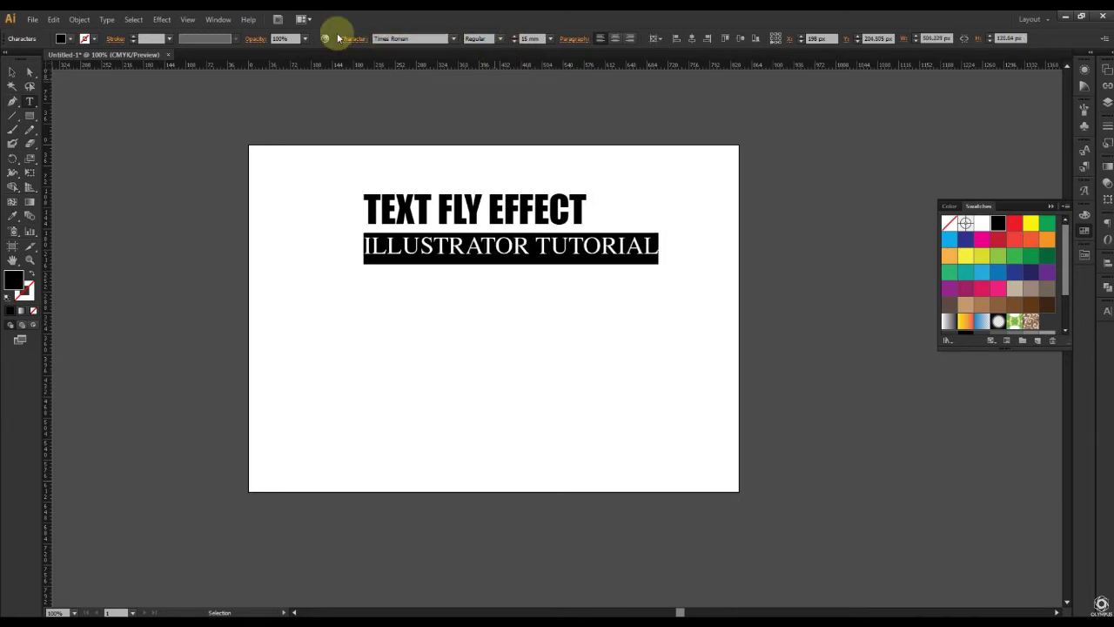
pyautogui.click(454, 39)
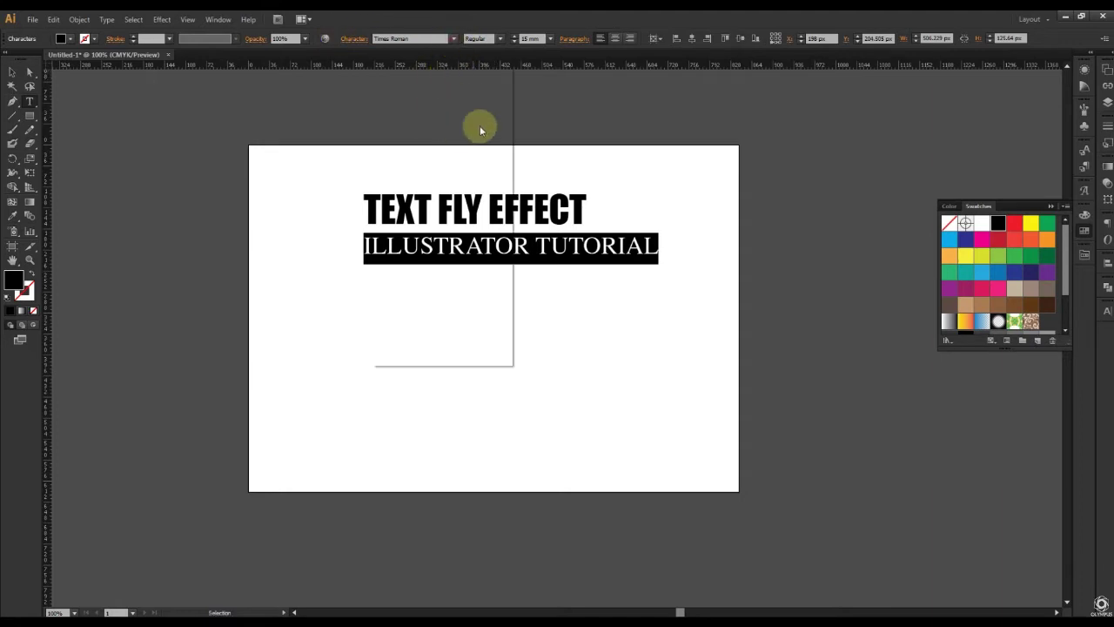
pyautogui.click(501, 37)
pyautogui.click(496, 51)
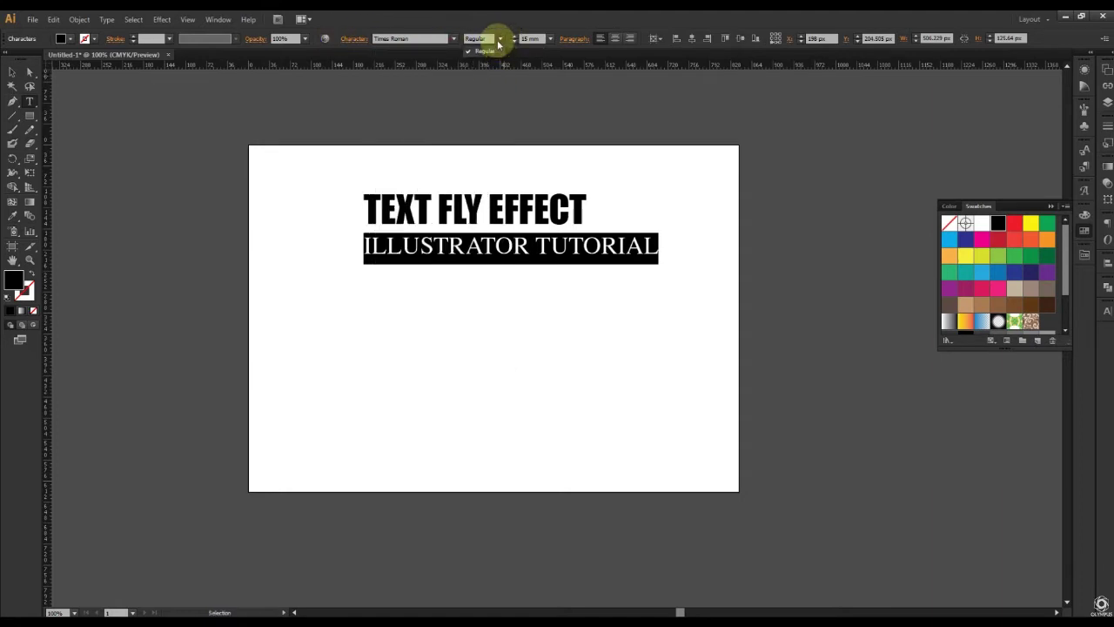
# Step: Set the second line to Times New Roman Bold and reduce it to 9 mm
pyautogui.click(409, 39)
pyautogui.press('Down')
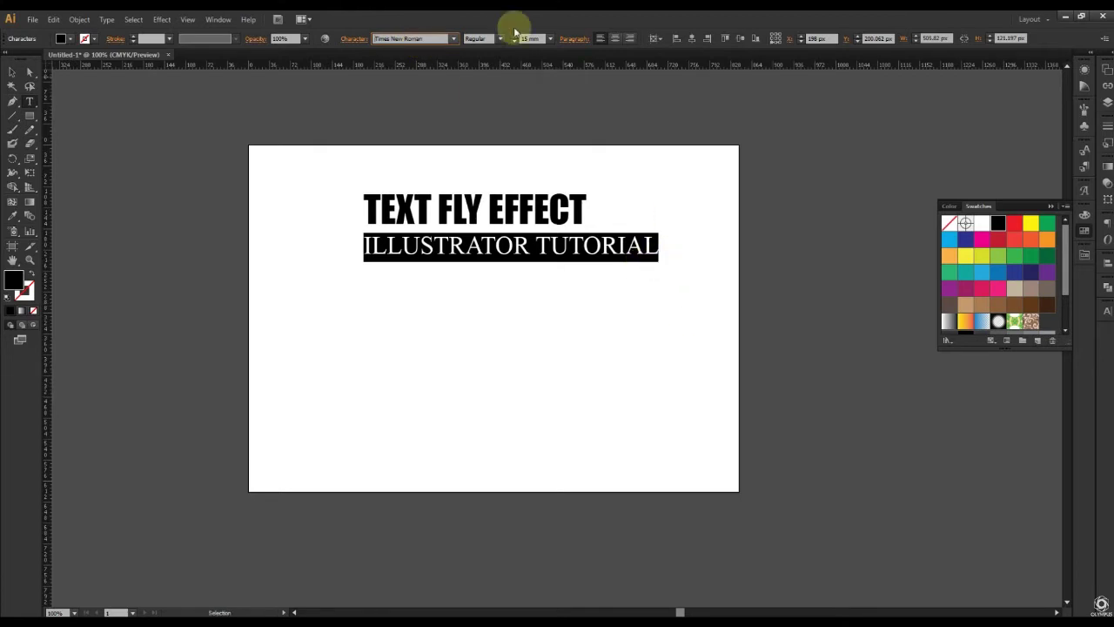
pyautogui.click(502, 39)
pyautogui.click(494, 80)
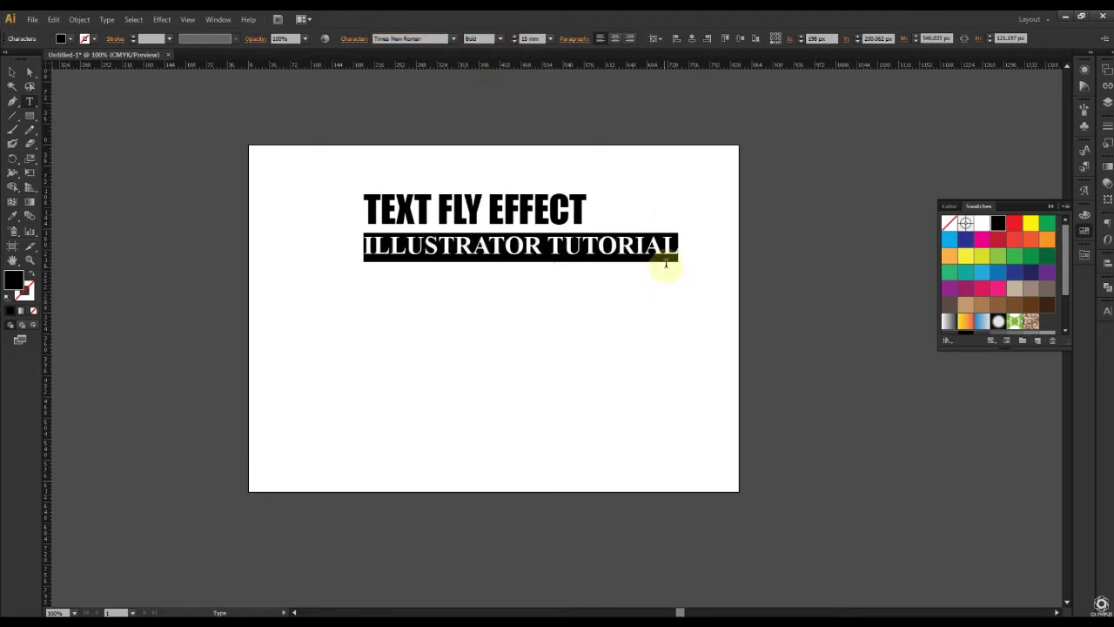
pyautogui.click(514, 42)
pyautogui.click(514, 43)
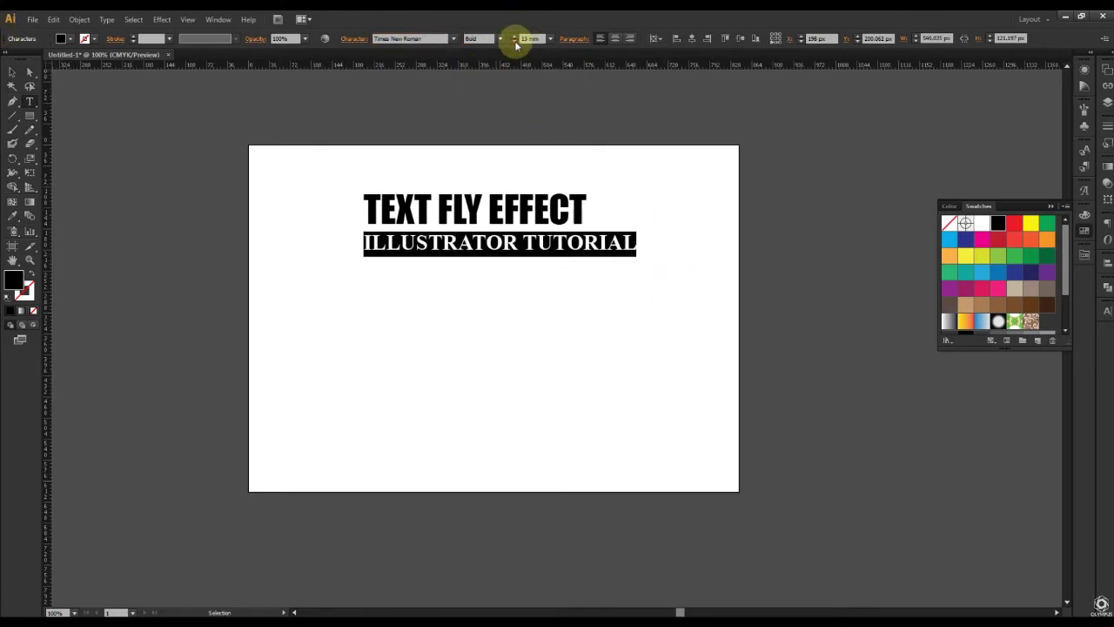
pyautogui.click(514, 43)
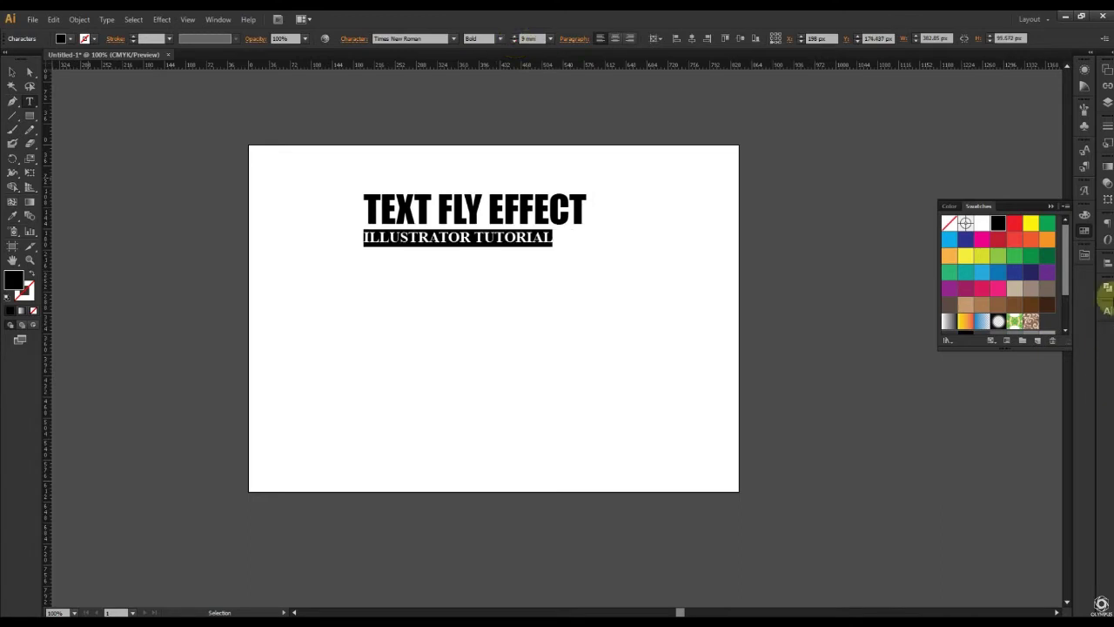
# Step: Set the ILLUSTRATOR TUTORIAL line's tracking to 110 in the Character panel
pyautogui.click(1108, 313)
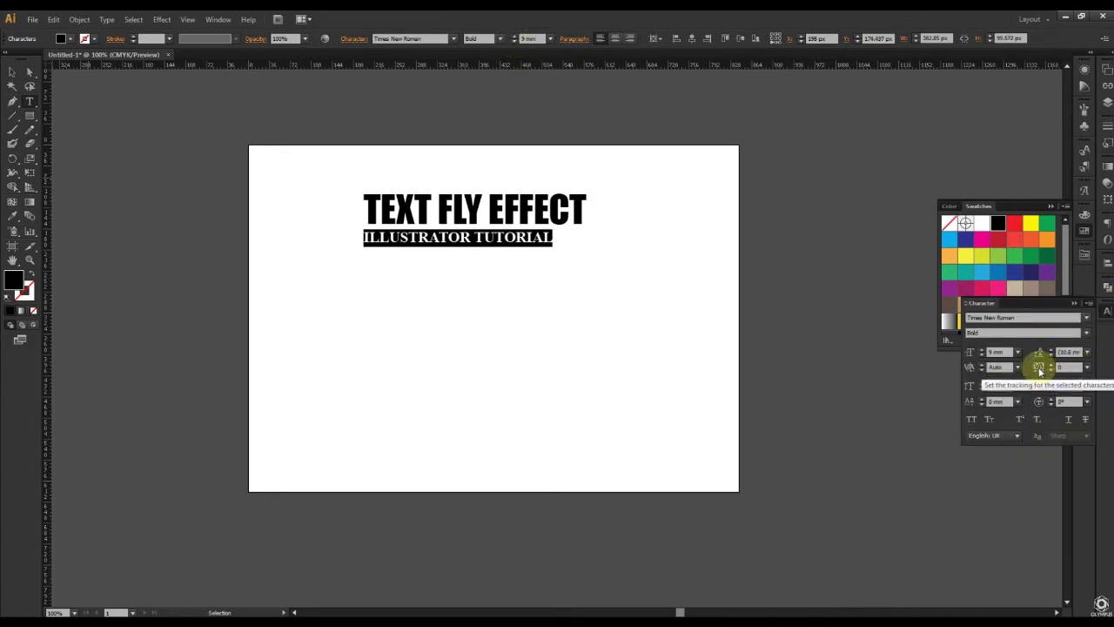
pyautogui.click(1086, 367)
pyautogui.click(1099, 538)
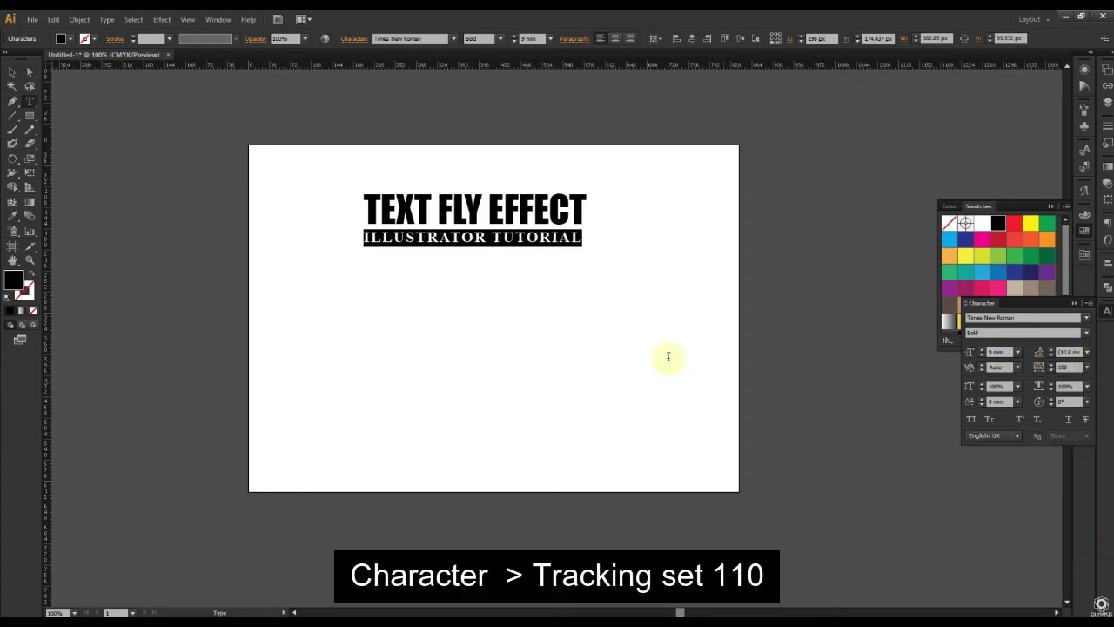
pyautogui.click(1068, 366)
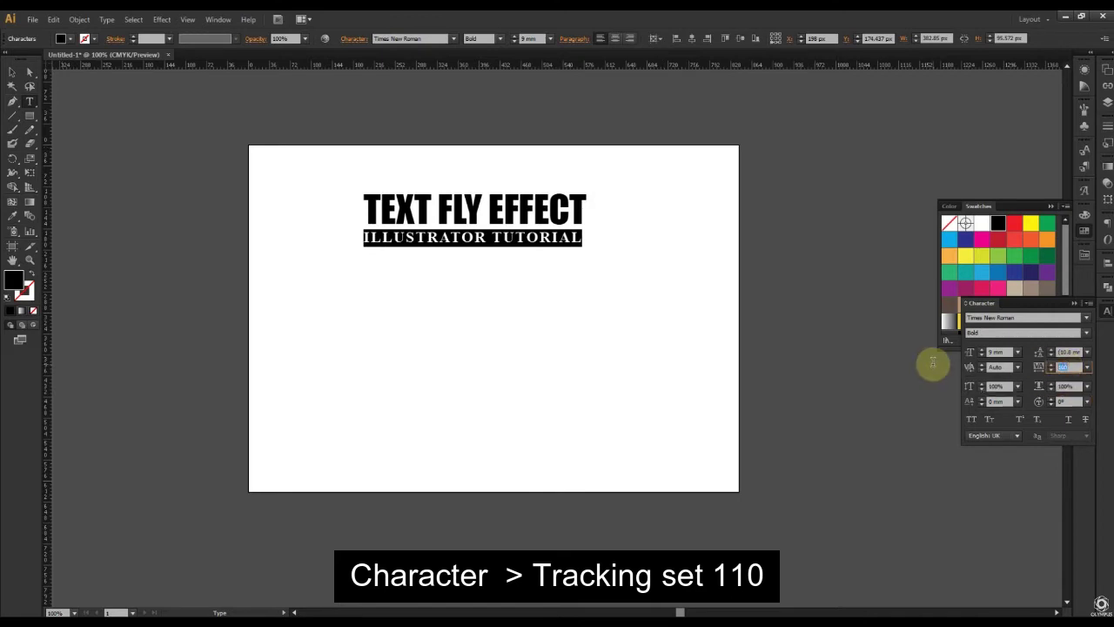
pyautogui.write('110')
pyautogui.press('Return')
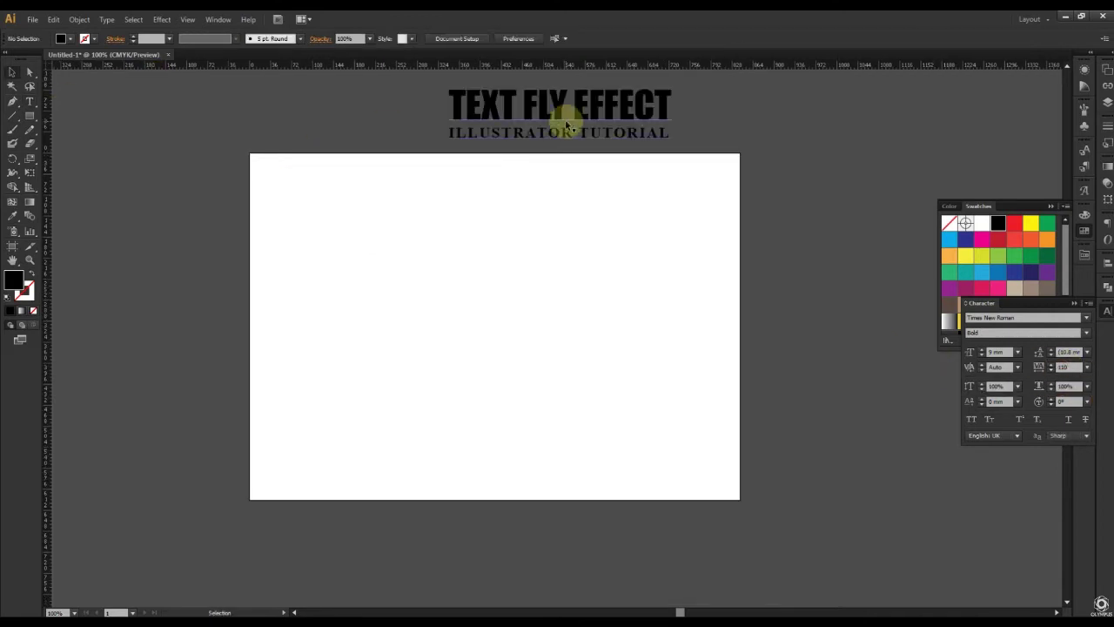
# Step: Drag the two-line title into the Symbols panel and save it as a new symbol
pyautogui.click(567, 126)
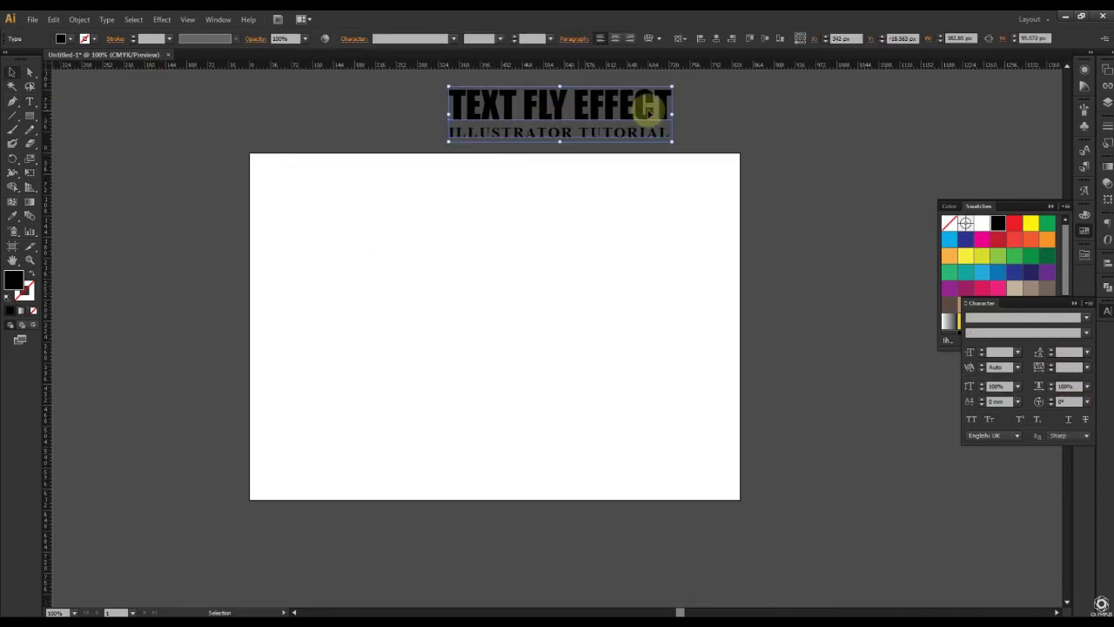
pyautogui.click(216, 19)
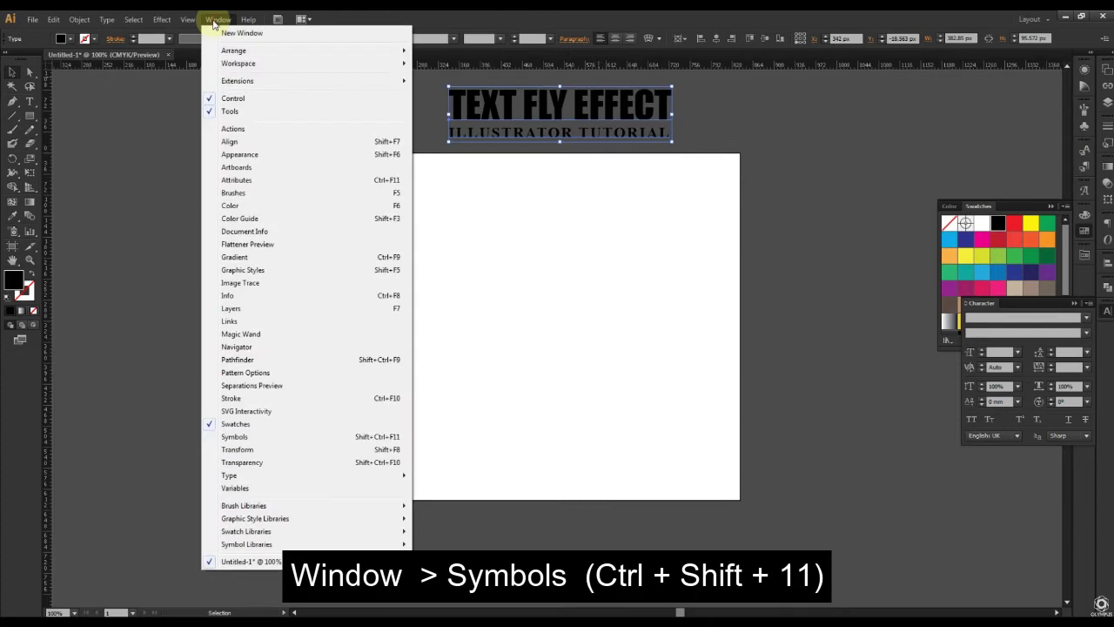
pyautogui.click(263, 440)
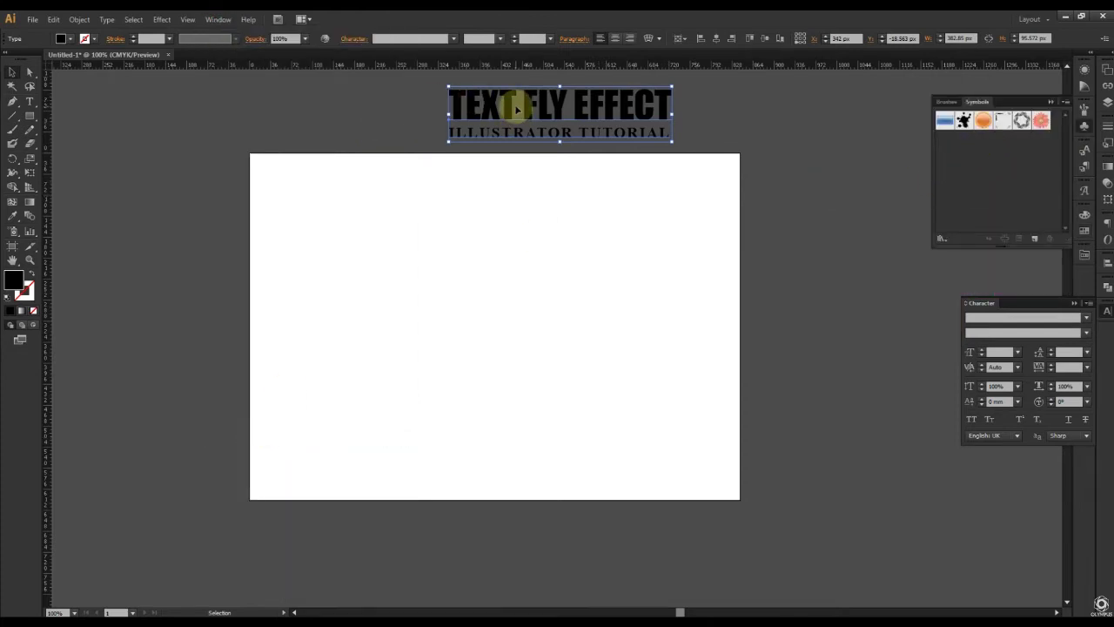
pyautogui.moveTo(516, 108); pyautogui.dragTo(969, 149)
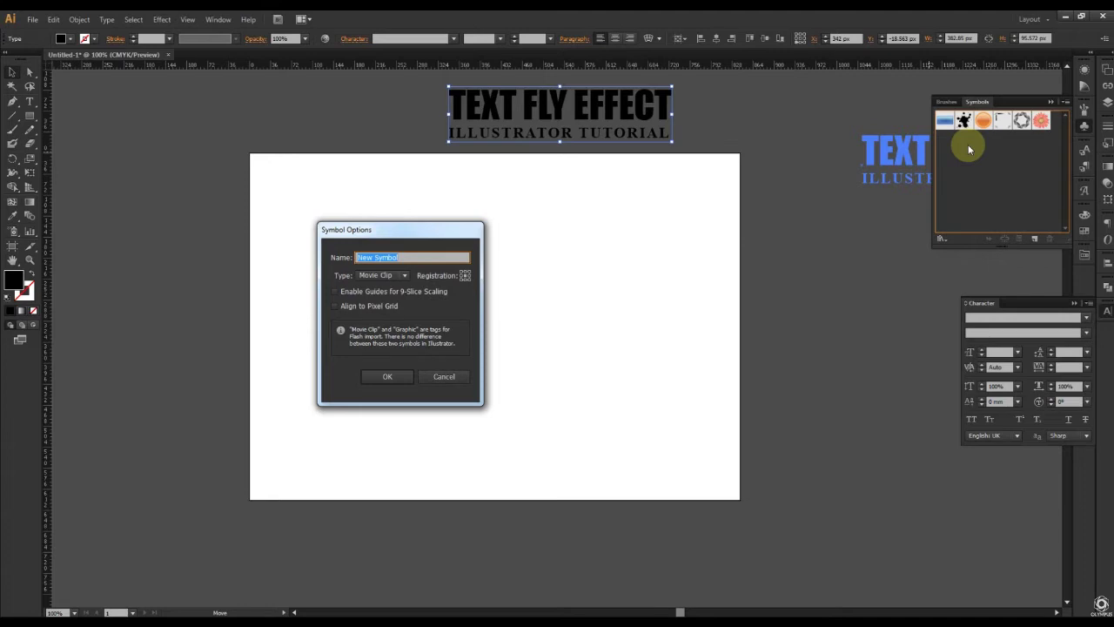
pyautogui.click(387, 376)
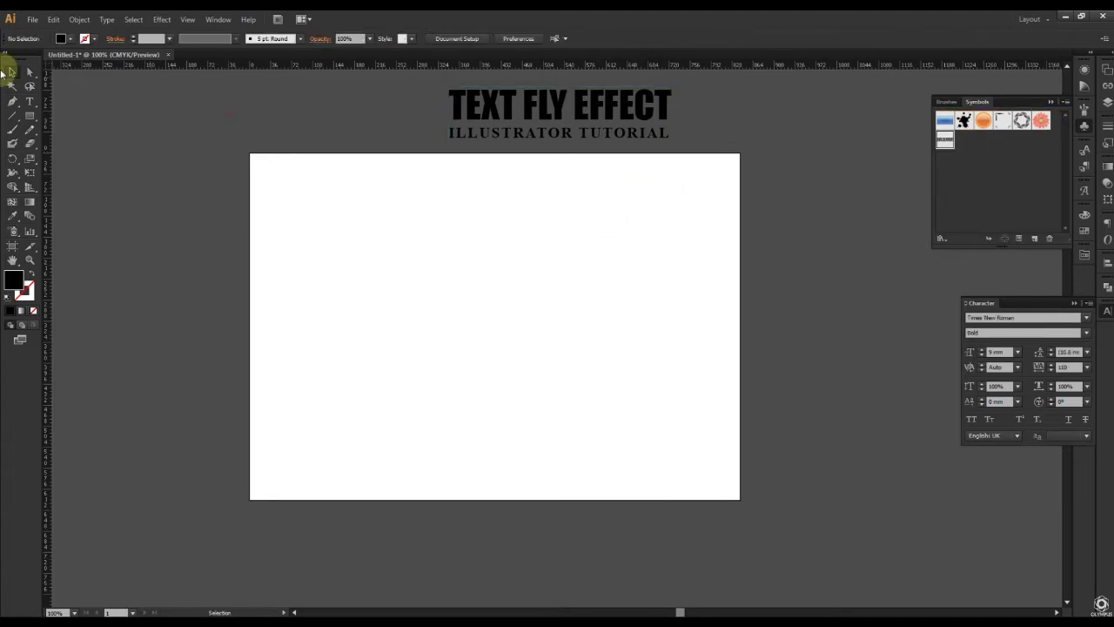
# Step: Draw a horizontal line across the artboard's middle and give it a black stroke
pyautogui.moveTo(13, 115); pyautogui.dragTo(87, 117)
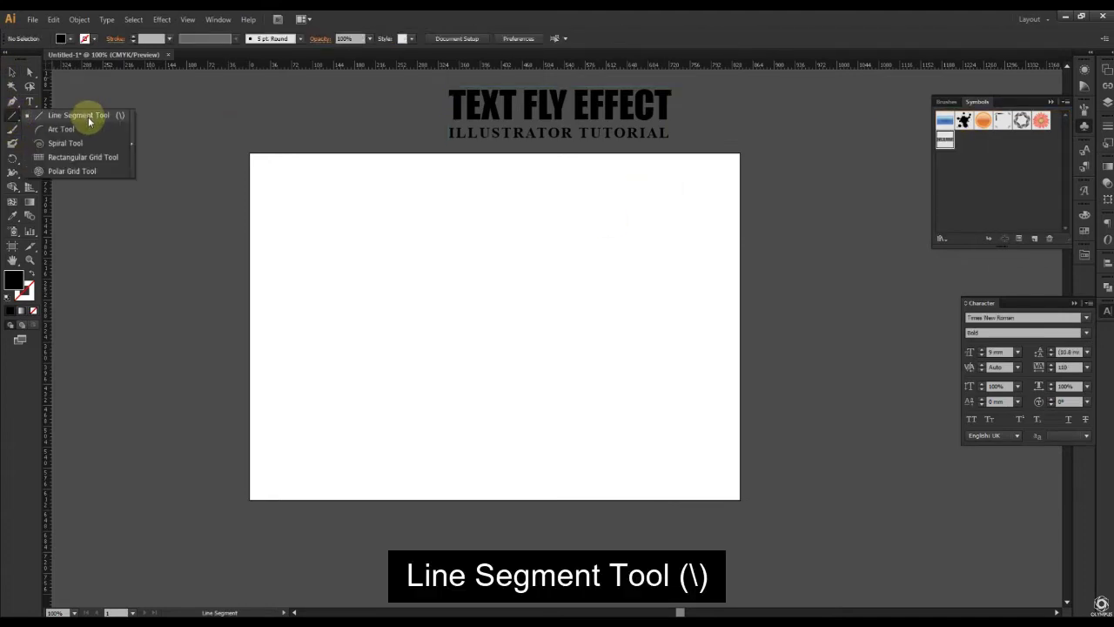
pyautogui.moveTo(370, 326); pyautogui.dragTo(641, 328)
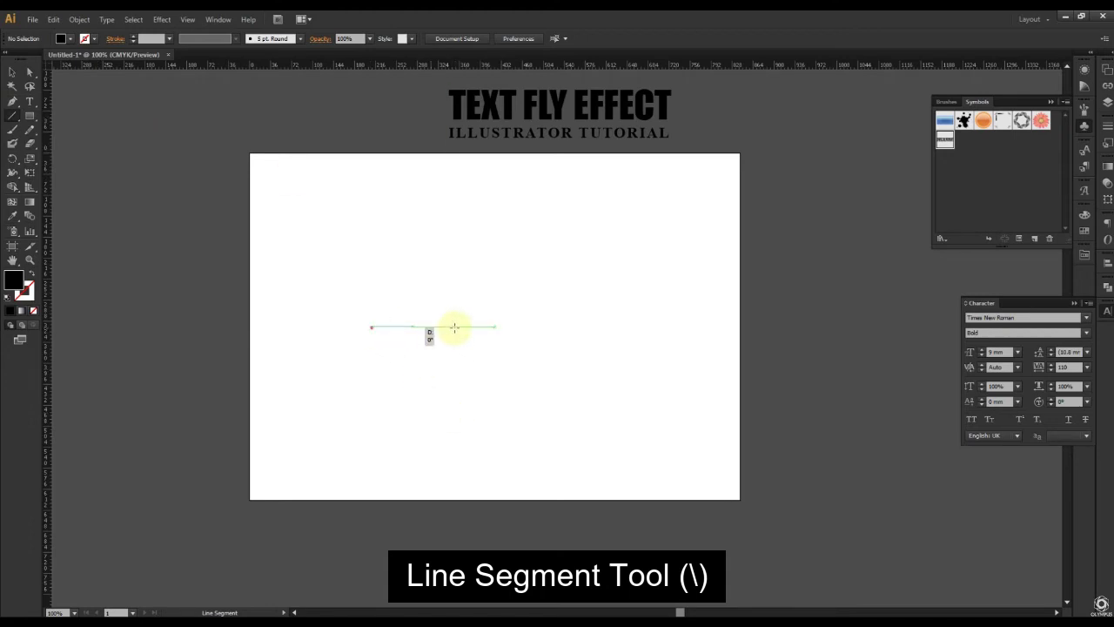
pyautogui.click(12, 71)
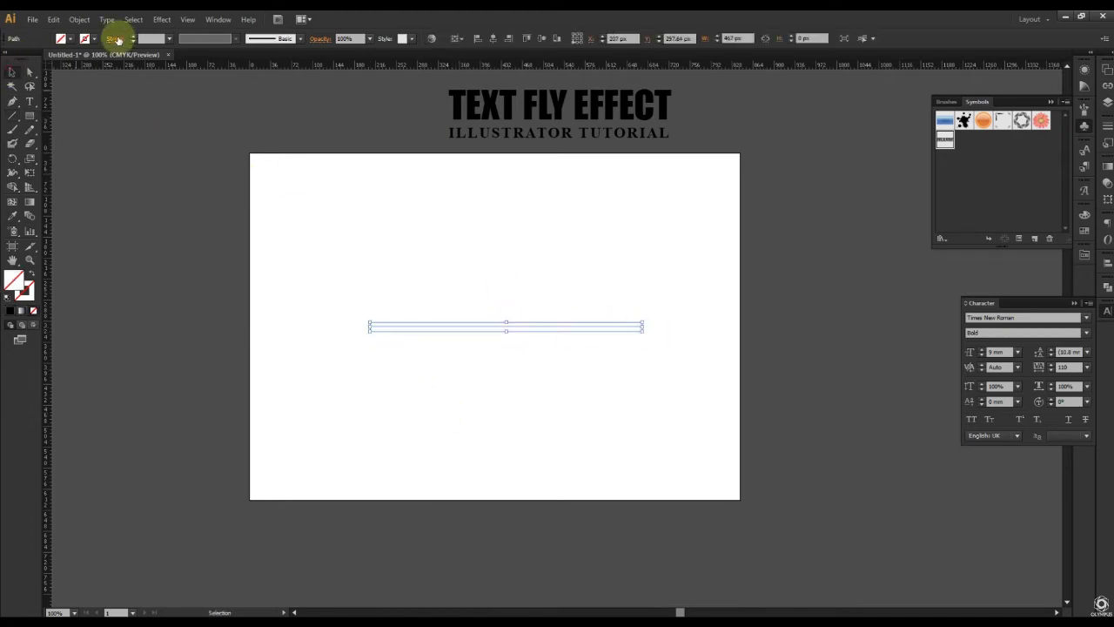
pyautogui.click(93, 40)
pyautogui.click(31, 60)
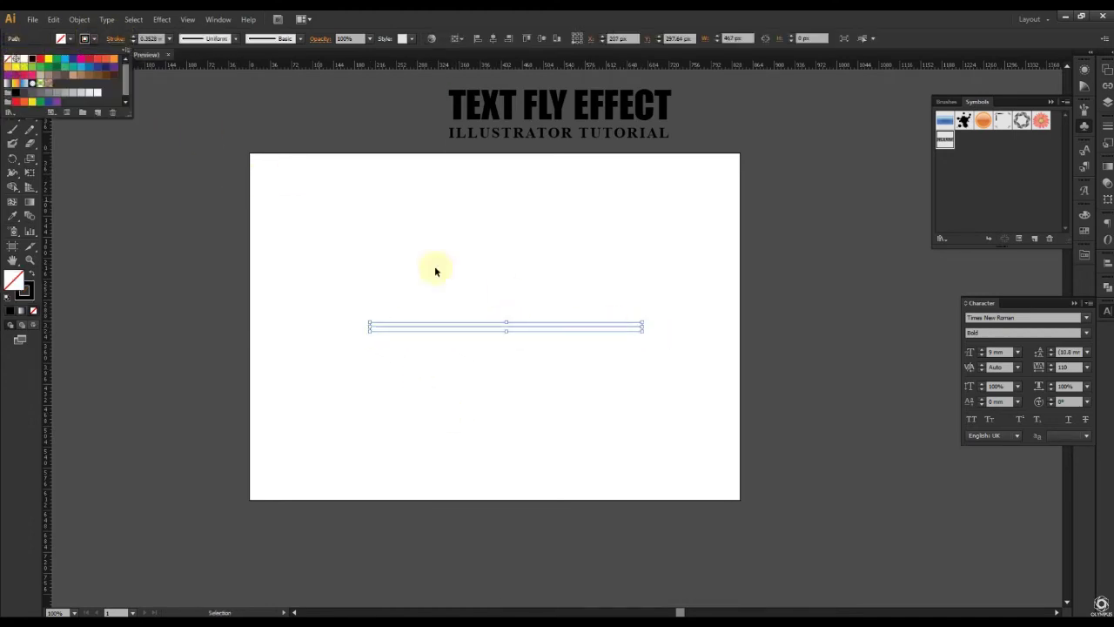
# Step: Apply a Zig Zag effect to the line: Smooth points, 4 ridges per segment, 9 px size
pyautogui.click(162, 19)
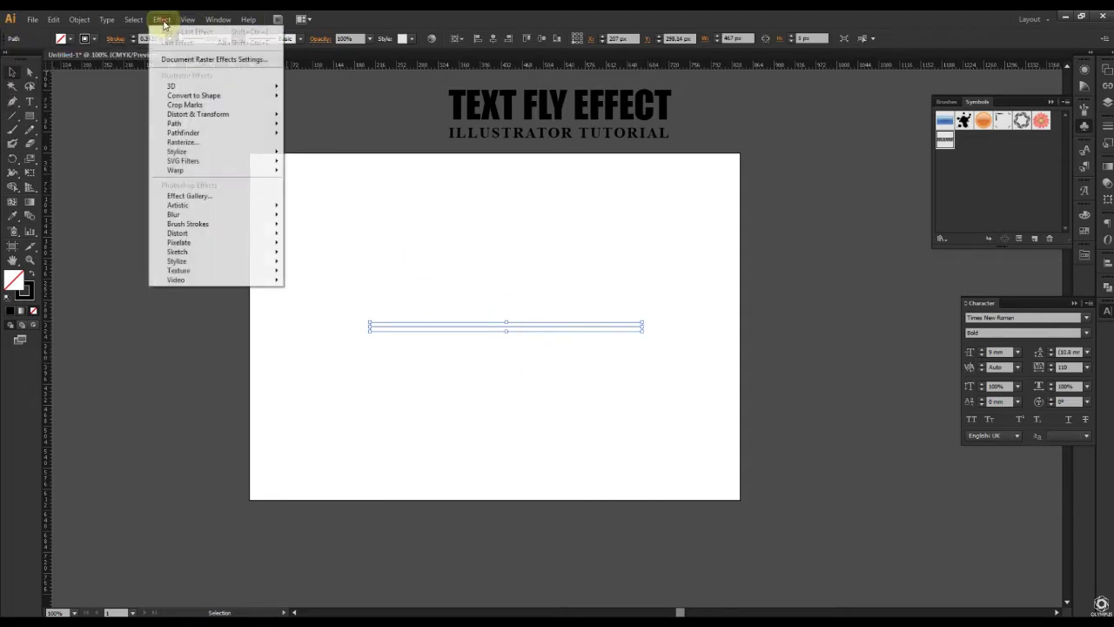
pyautogui.moveTo(198, 114)
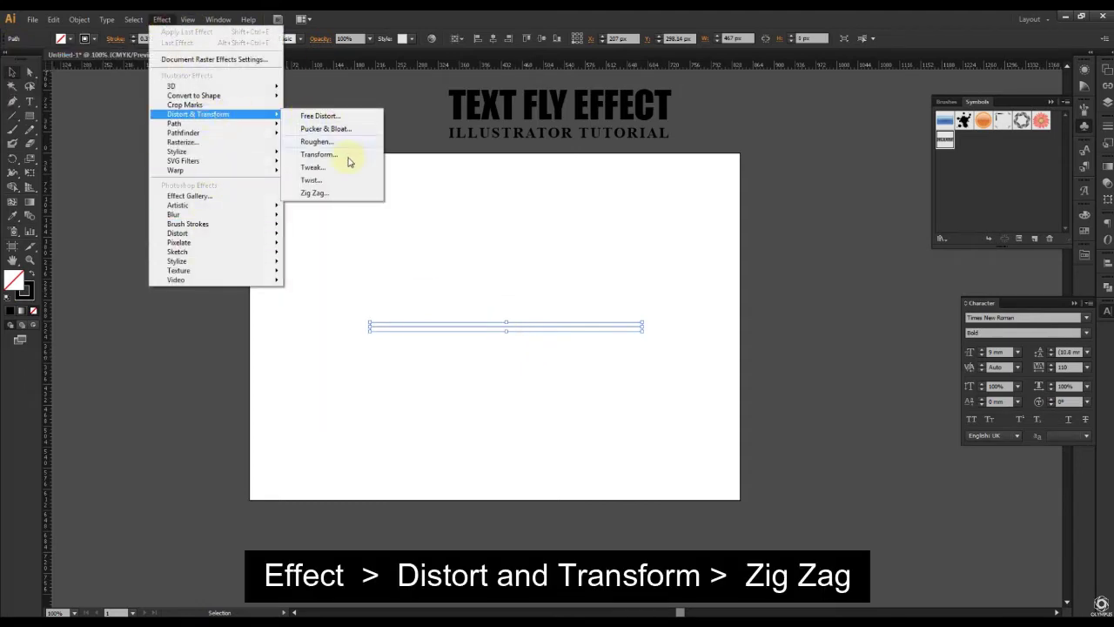
pyautogui.click(312, 192)
pyautogui.click(94, 222)
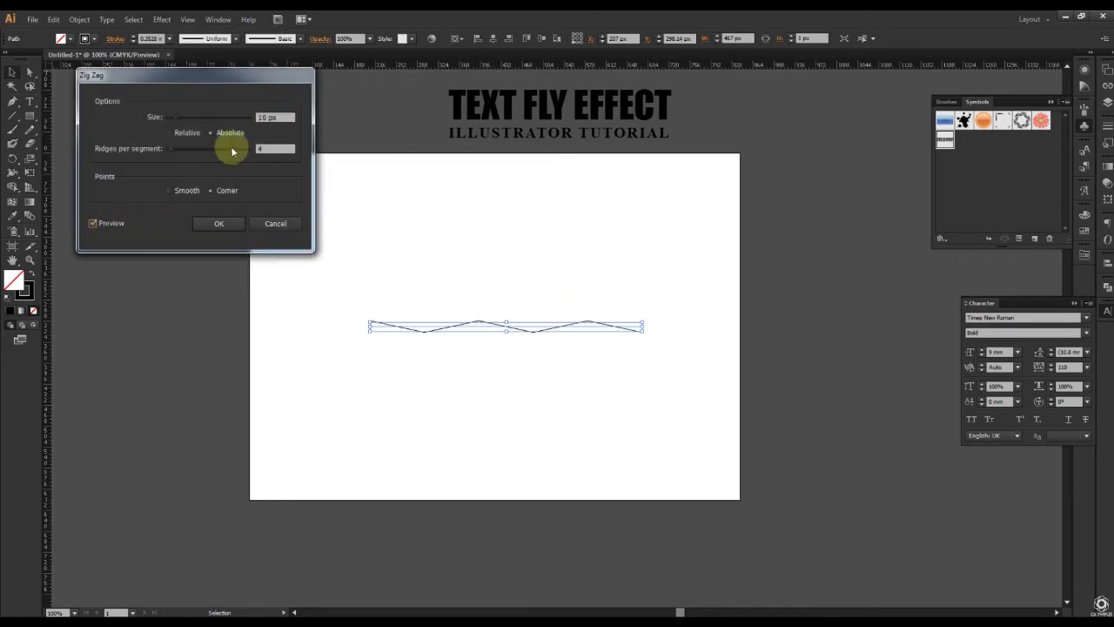
pyautogui.moveTo(270, 79); pyautogui.dragTo(272, 129)
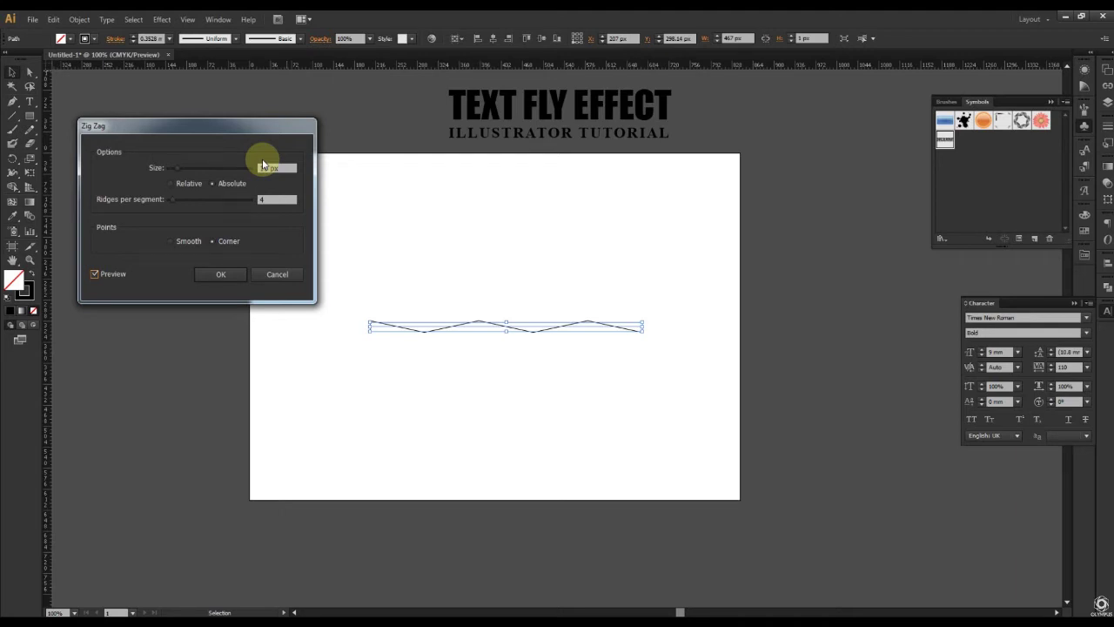
pyautogui.click(193, 242)
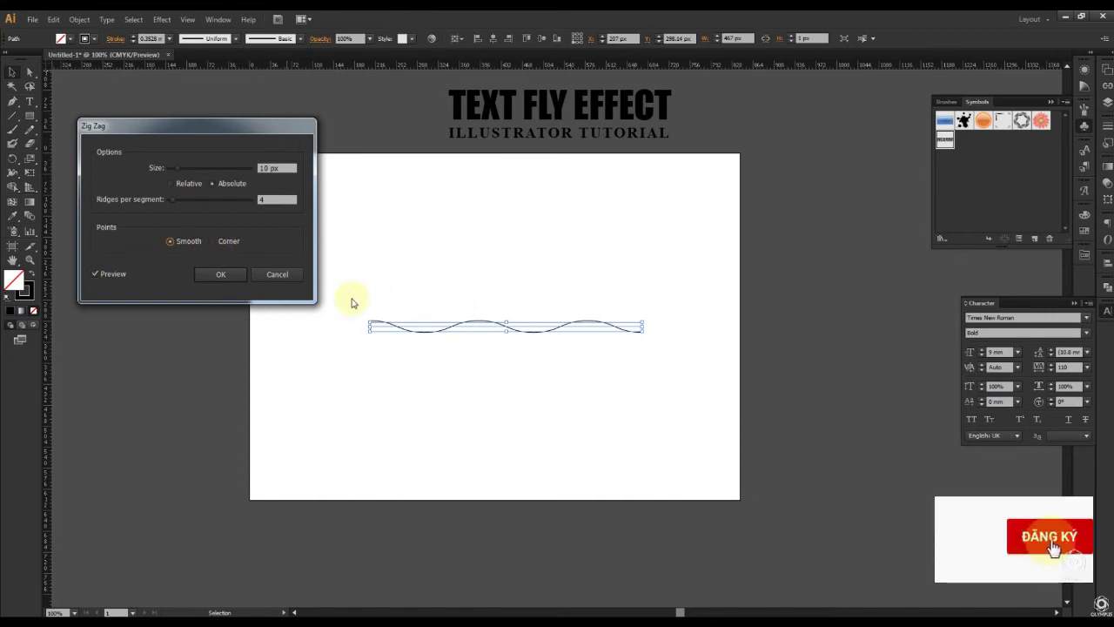
pyautogui.click(228, 242)
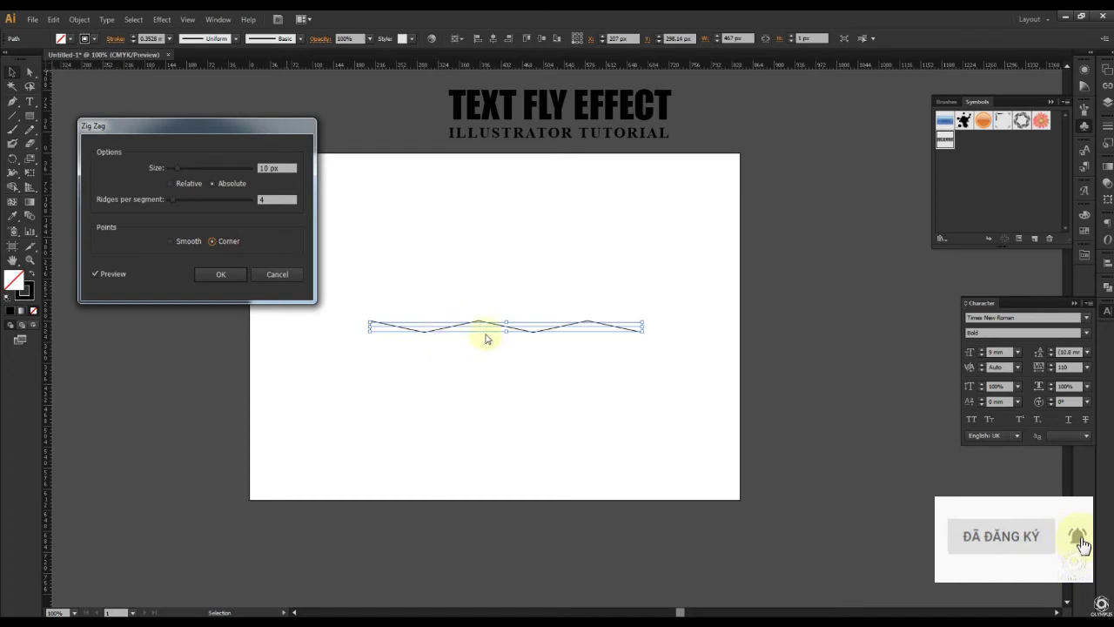
pyautogui.click(171, 241)
pyautogui.doubleClick(287, 199)
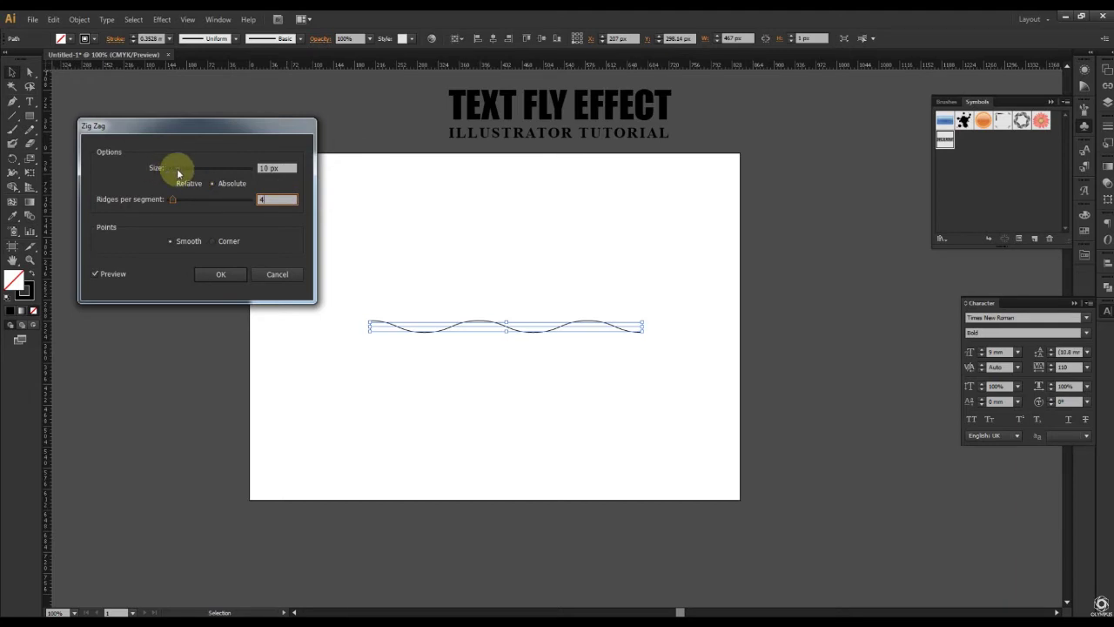
pyautogui.moveTo(175, 173); pyautogui.dragTo(181, 173)
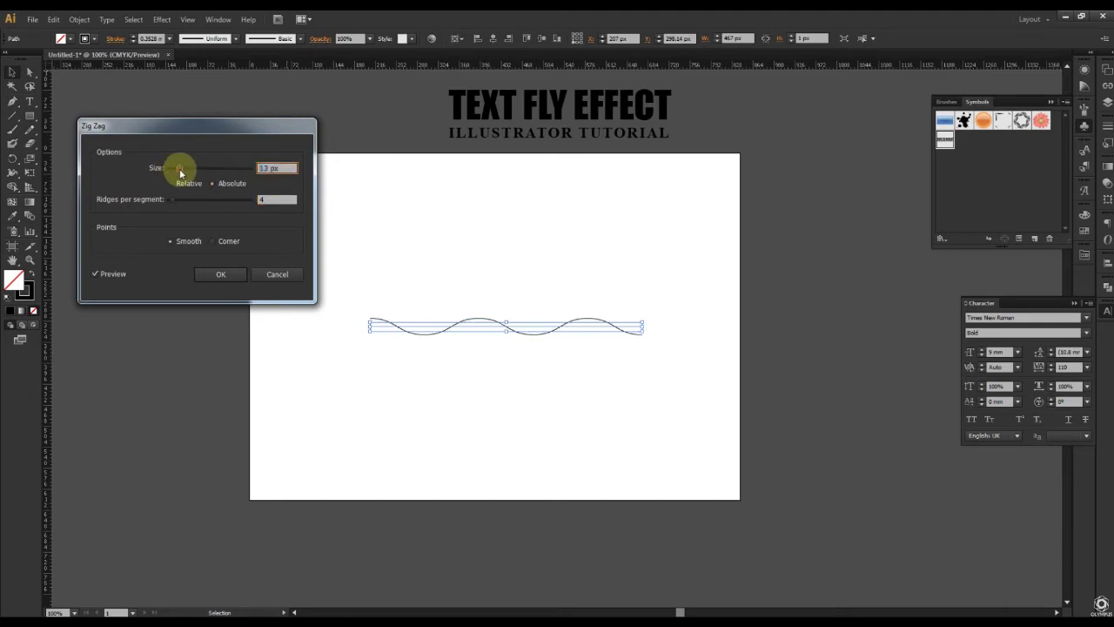
pyautogui.moveTo(180, 173); pyautogui.dragTo(177, 172)
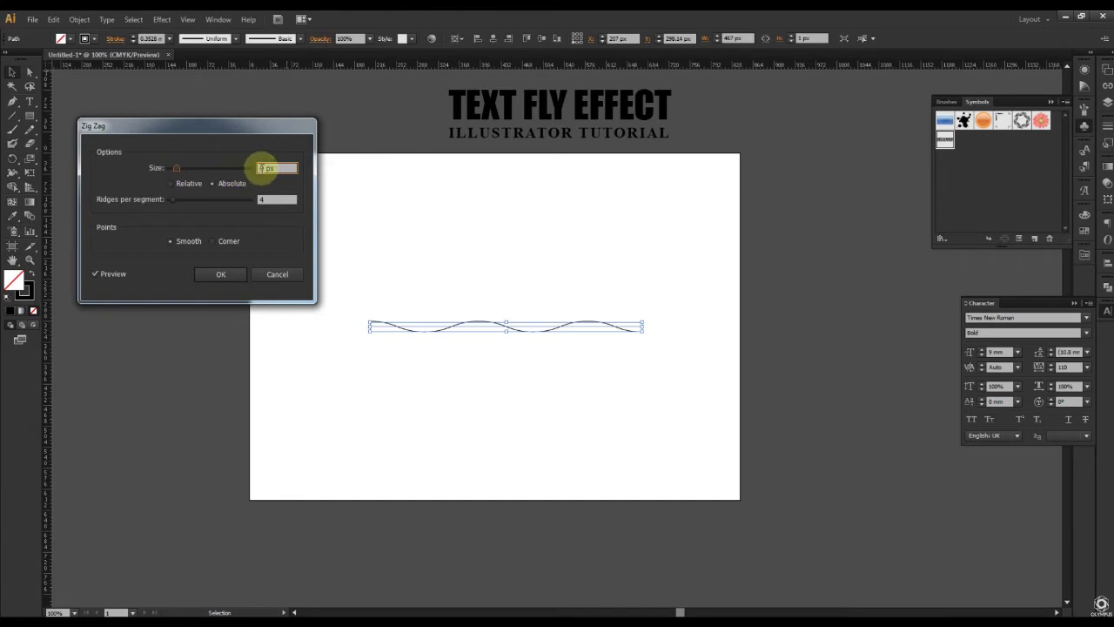
pyautogui.click(222, 275)
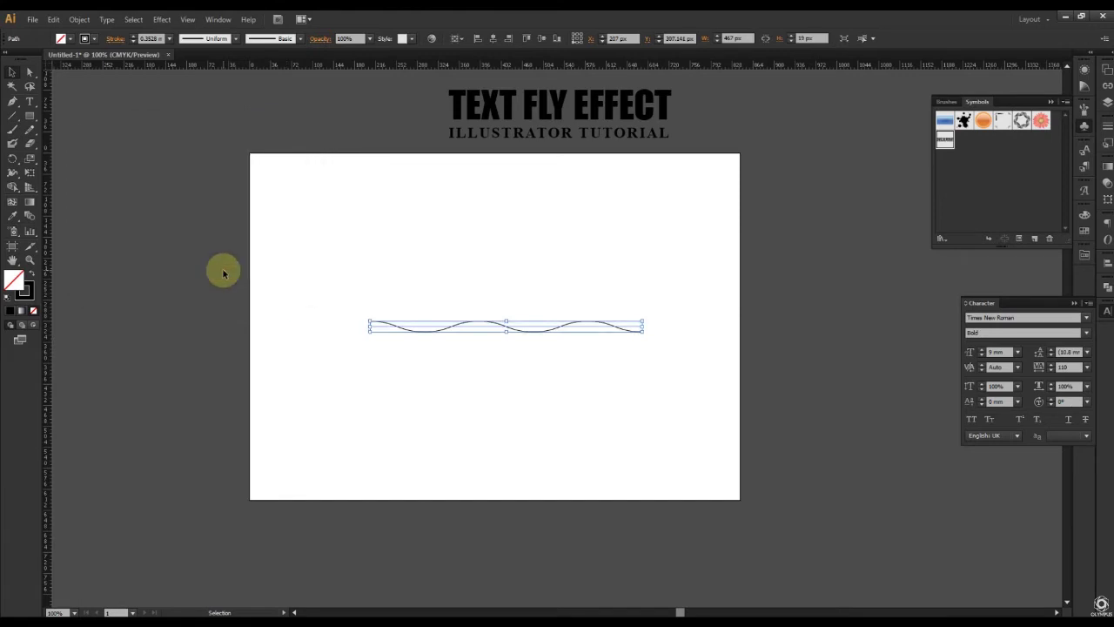
# Step: Apply 3D Extrude & Bevel to the wave with Preview on and 1471 pt extrude depth
pyautogui.click(163, 20)
pyautogui.moveTo(187, 85)
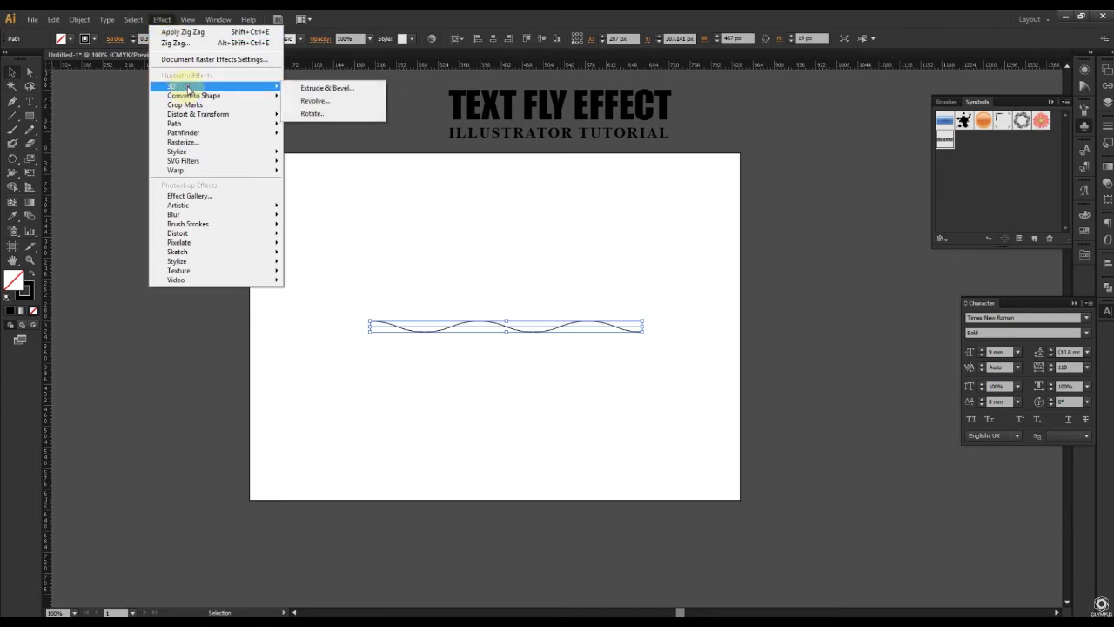
pyautogui.click(335, 90)
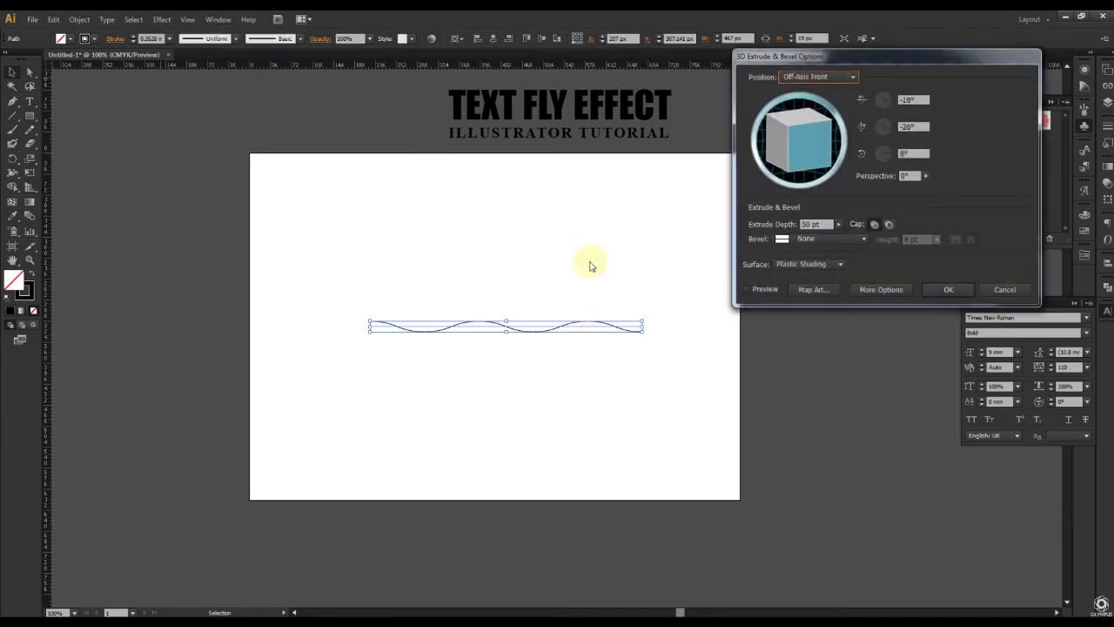
pyautogui.moveTo(856, 59)
pyautogui.mouseDown()
pyautogui.moveTo(765, 83)
pyautogui.moveTo(781, 83)
pyautogui.mouseUp()
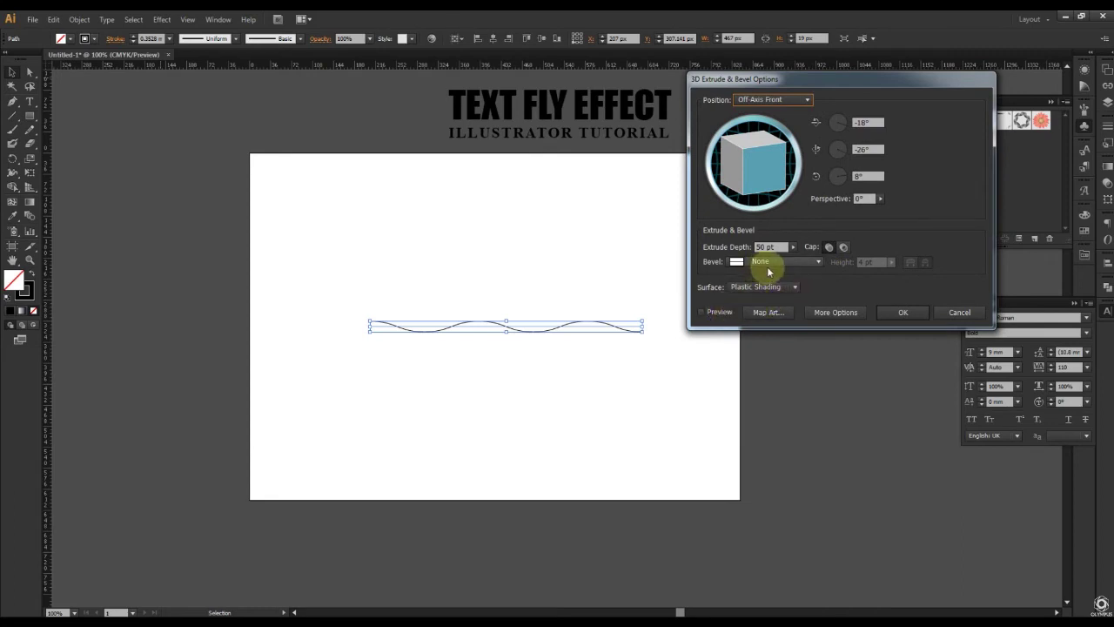
pyautogui.click(707, 311)
pyautogui.doubleClick(759, 248)
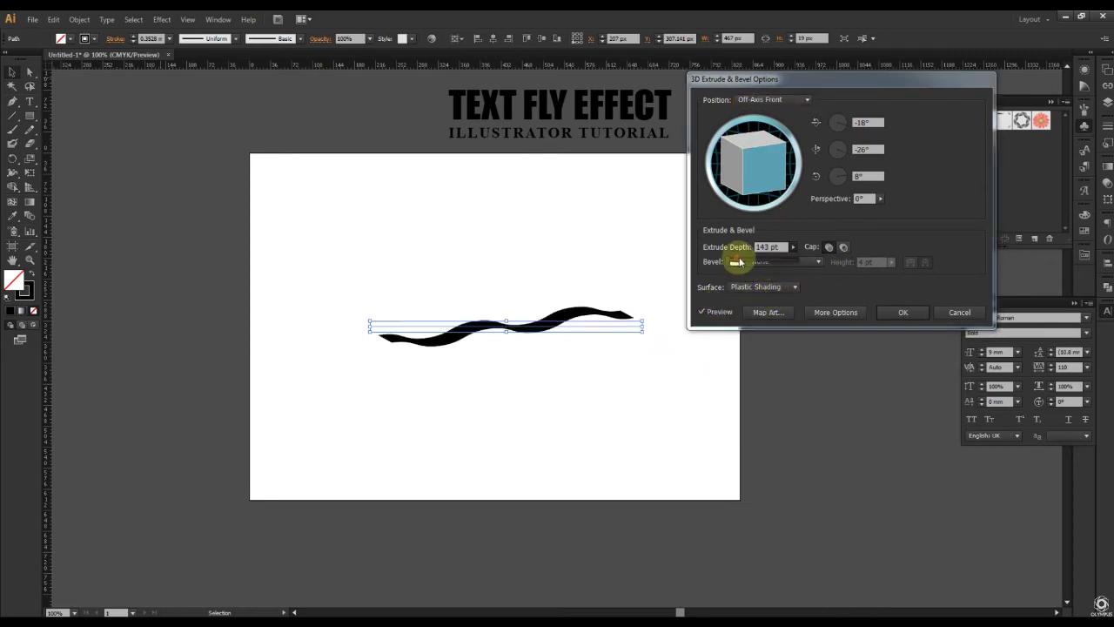
pyautogui.write('1471')
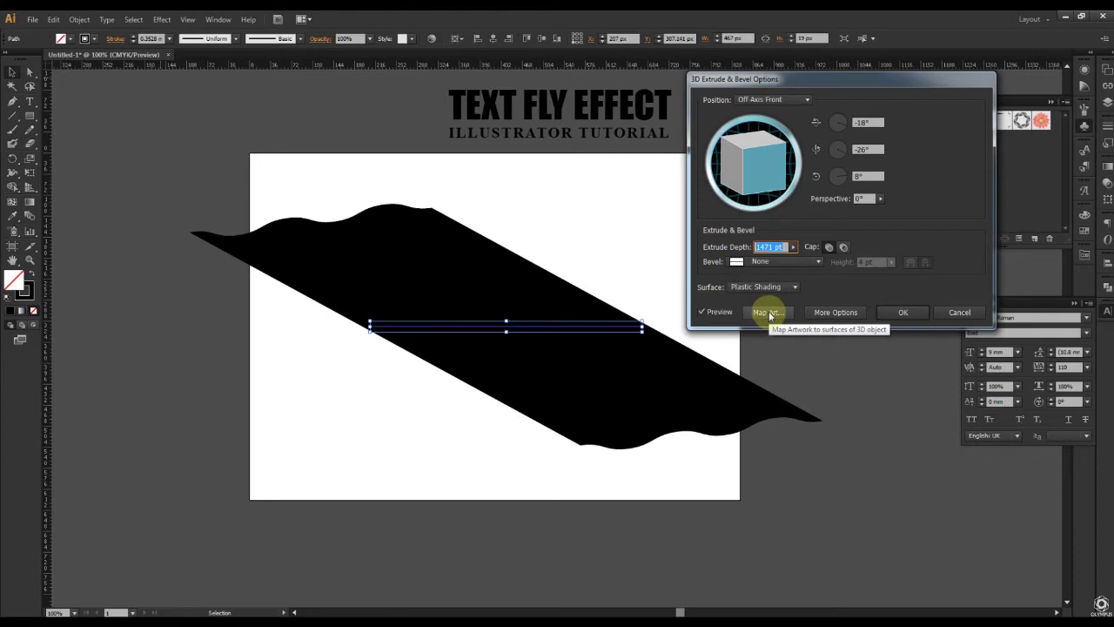
# Step: In Map Art, target surface 5 of 5 and map the 123 symbol onto it
pyautogui.click(768, 313)
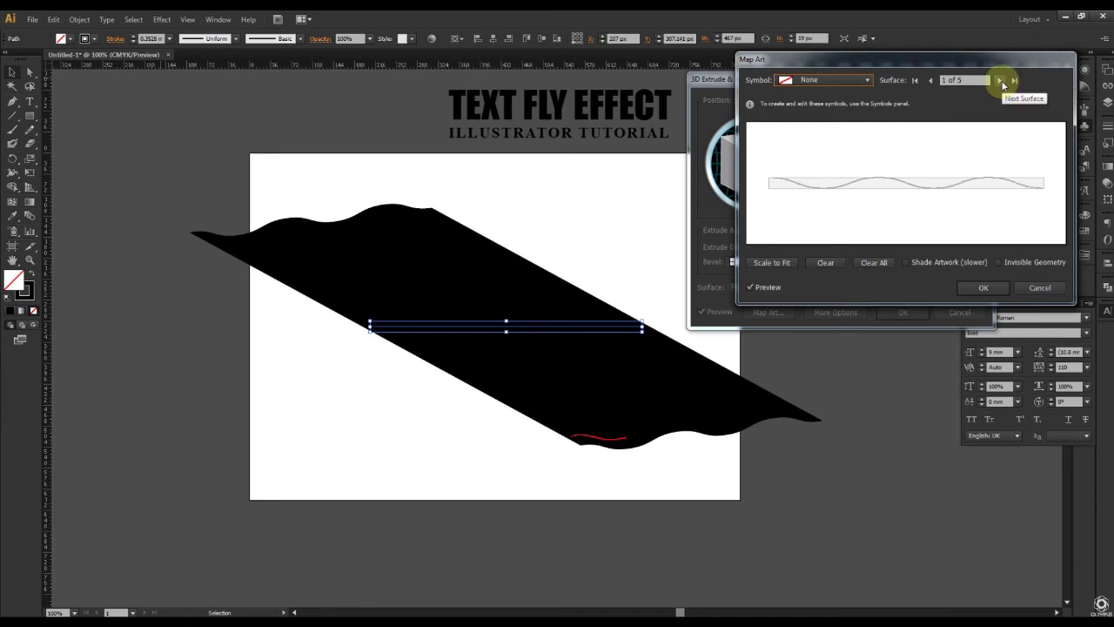
pyautogui.click(1001, 80)
pyautogui.click(1001, 81)
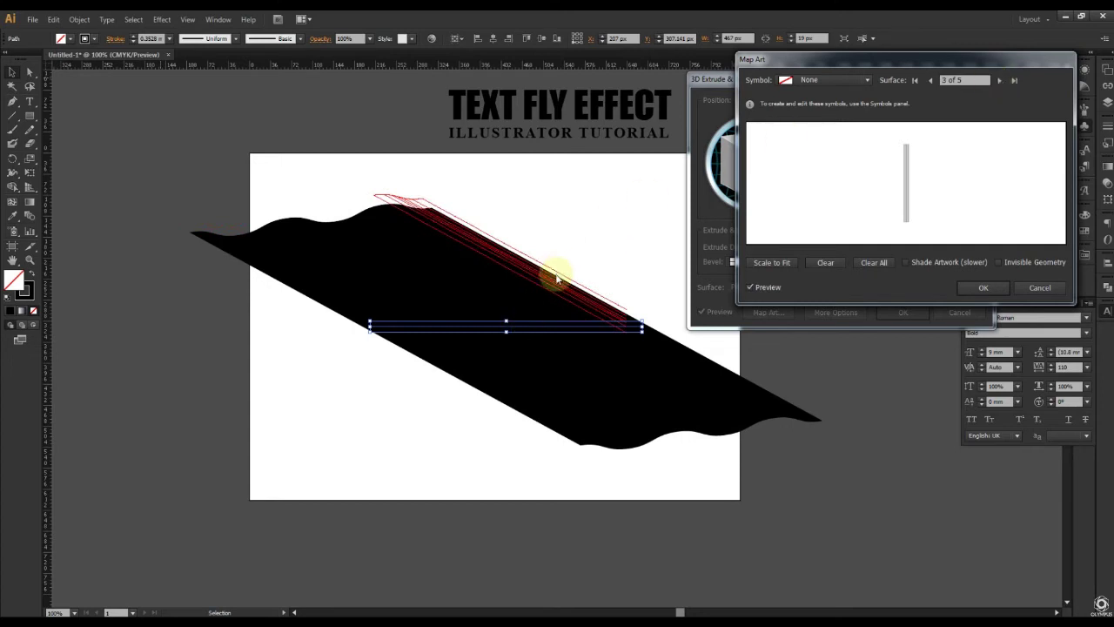
pyautogui.click(1001, 80)
pyautogui.click(1000, 80)
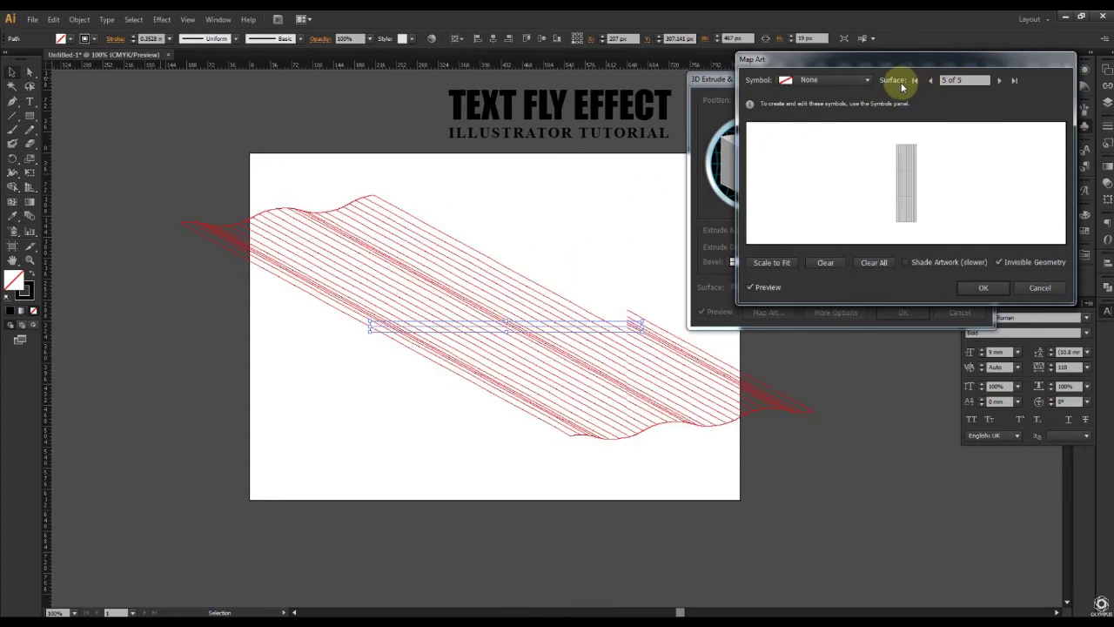
pyautogui.click(957, 80)
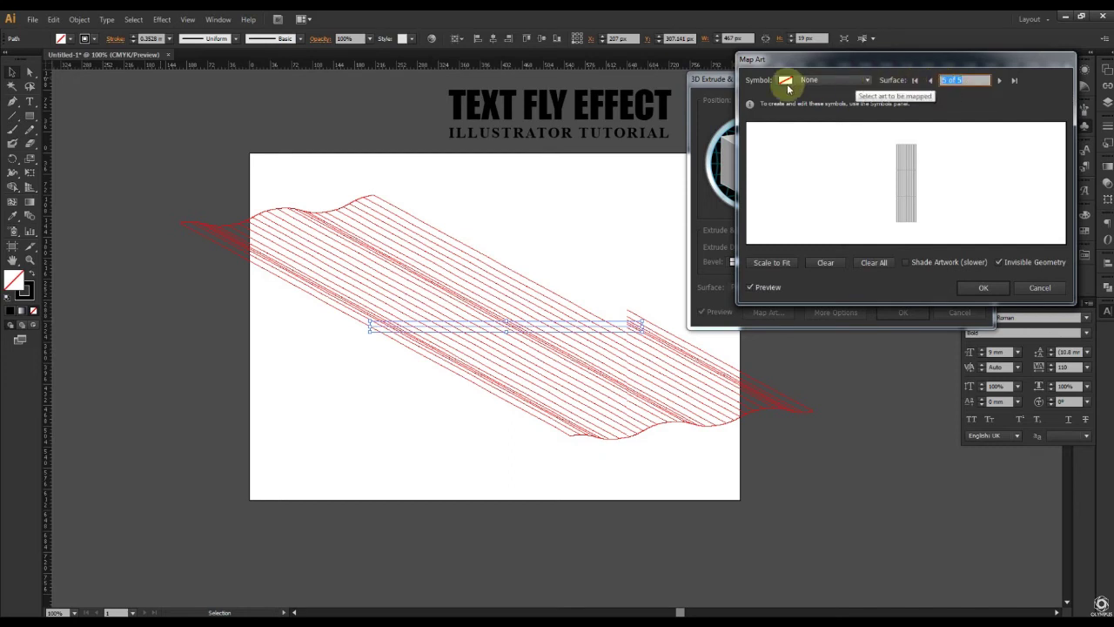
pyautogui.click(835, 80)
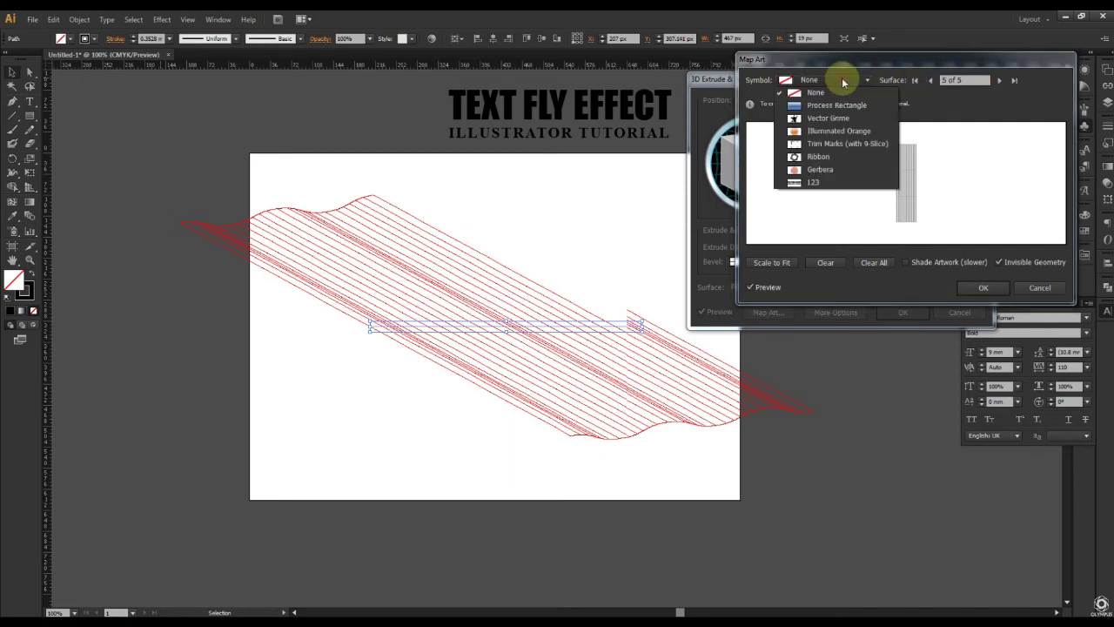
pyautogui.click(818, 182)
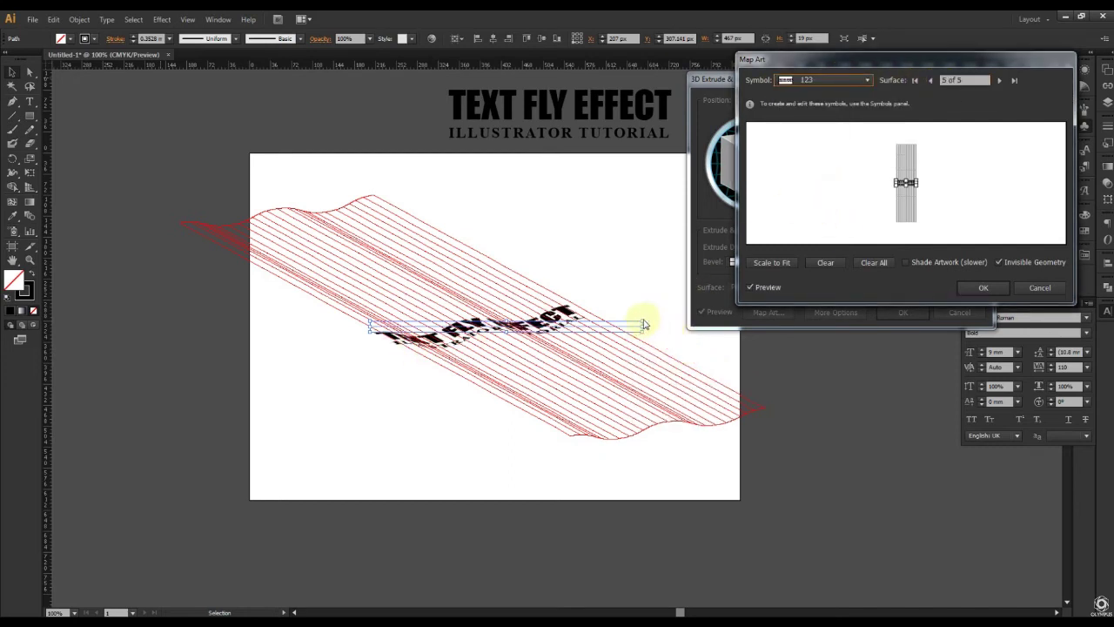
# Step: Rotate, enlarge and position the mapped title along the ribbon, then confirm Map Art and the 3D effect
pyautogui.moveTo(920, 177); pyautogui.dragTo(924, 213)
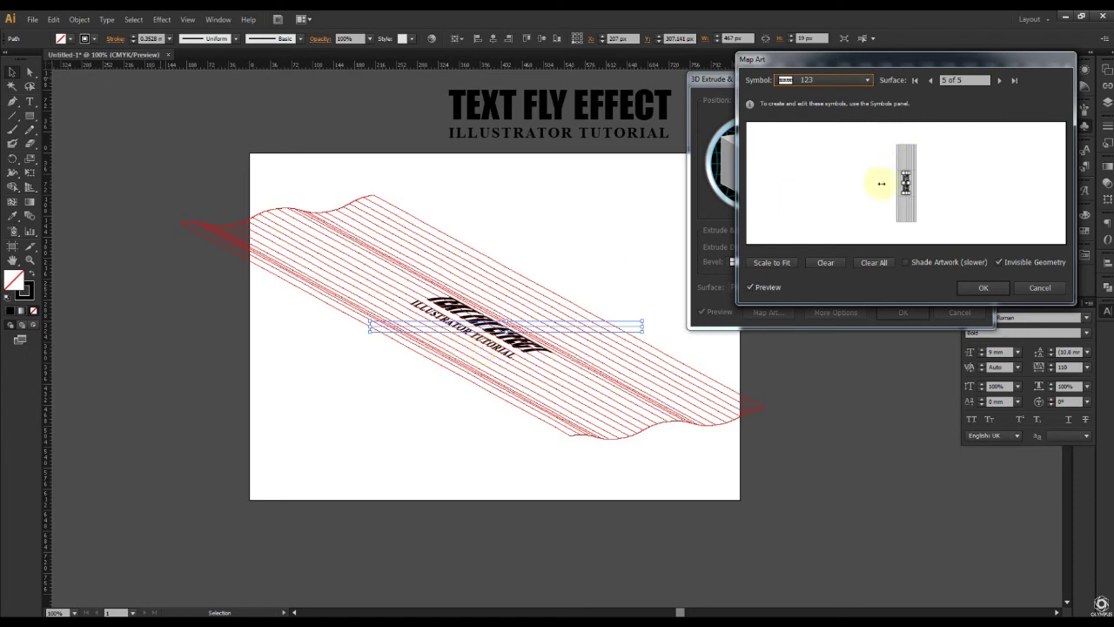
pyautogui.moveTo(914, 172); pyautogui.dragTo(915, 155)
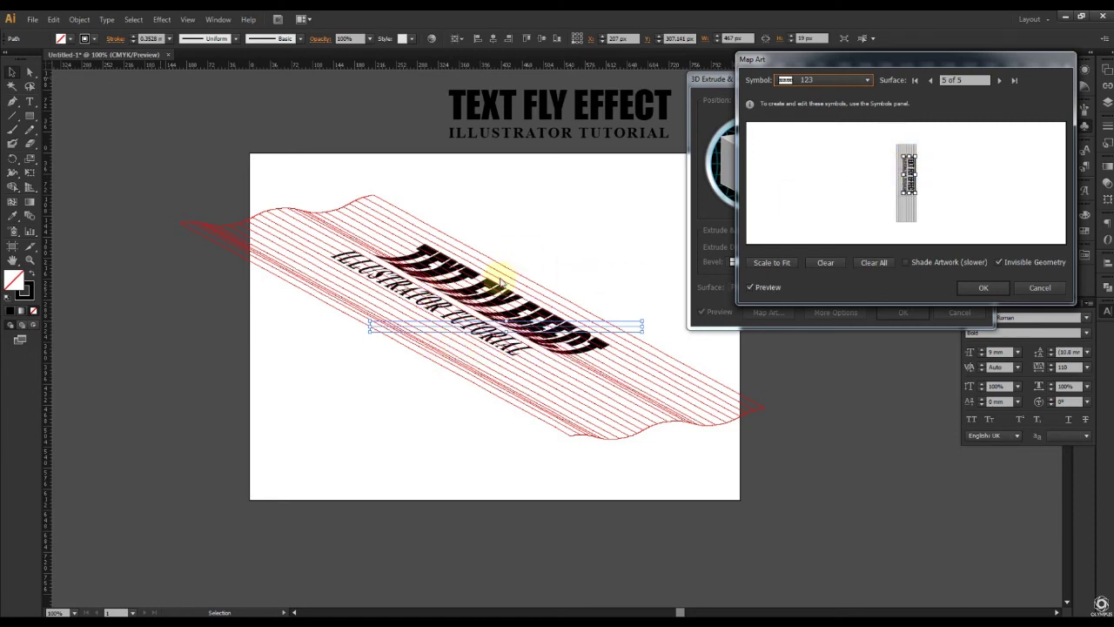
pyautogui.moveTo(915, 193); pyautogui.dragTo(917, 219)
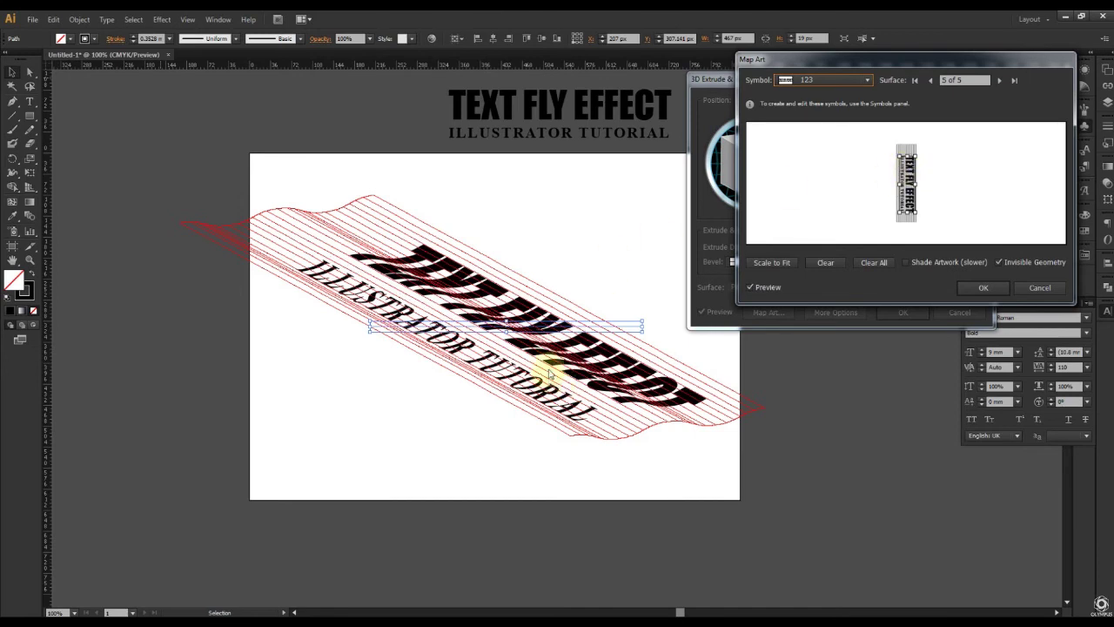
pyautogui.moveTo(907, 172); pyautogui.dragTo(906, 177)
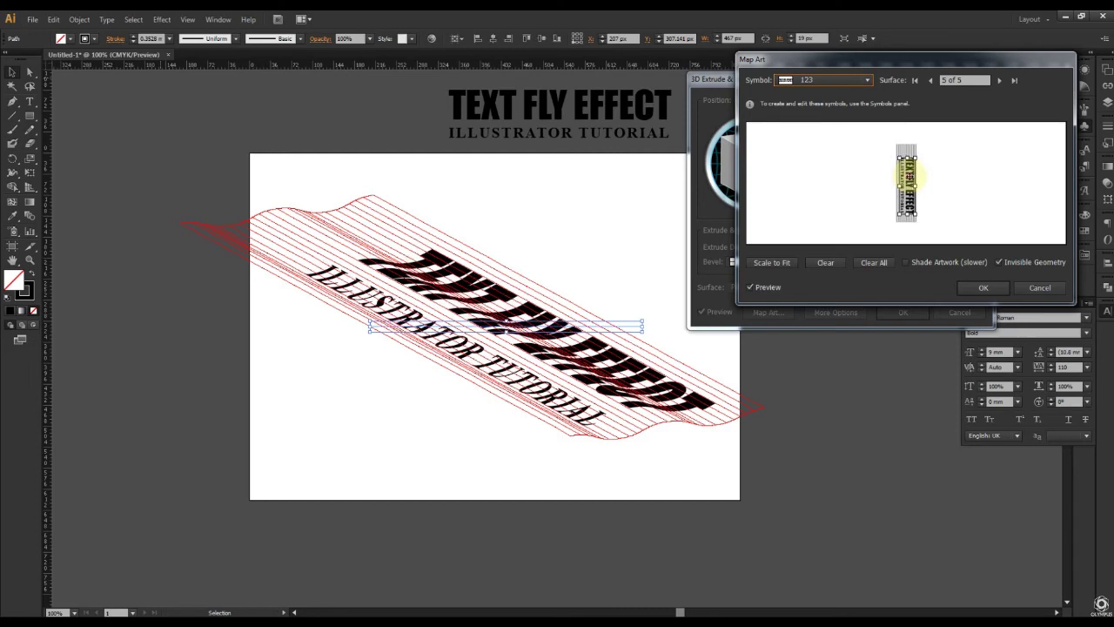
pyautogui.click(983, 287)
pyautogui.click(903, 312)
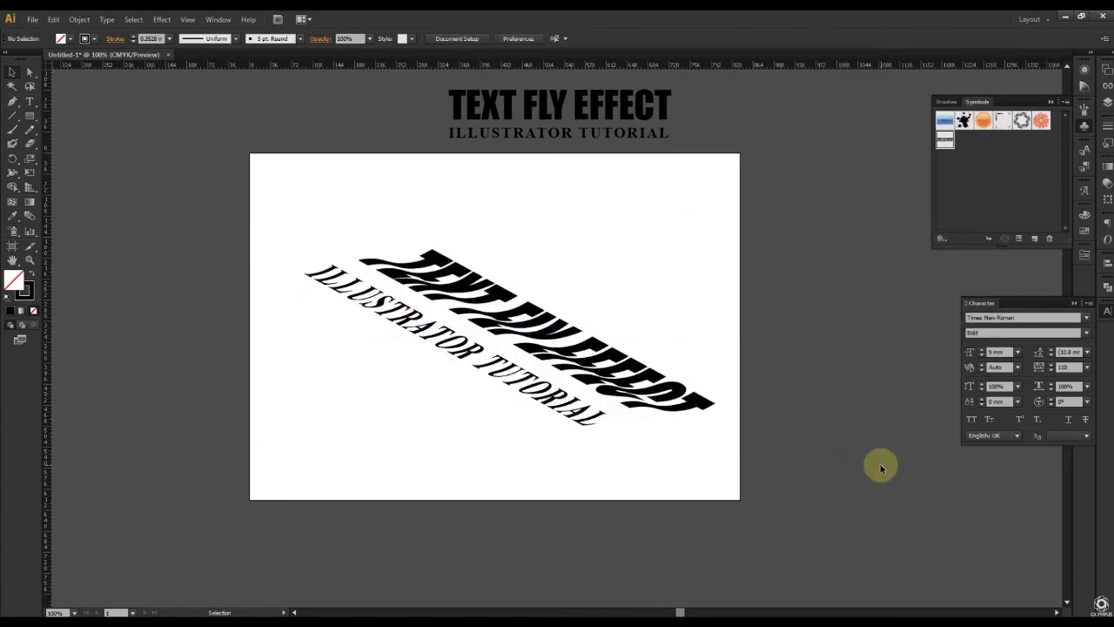
# Step: Flatten the 3D artwork's transparency, ungroup it and release its clipping mask
pyautogui.moveTo(563, 331); pyautogui.dragTo(524, 297)
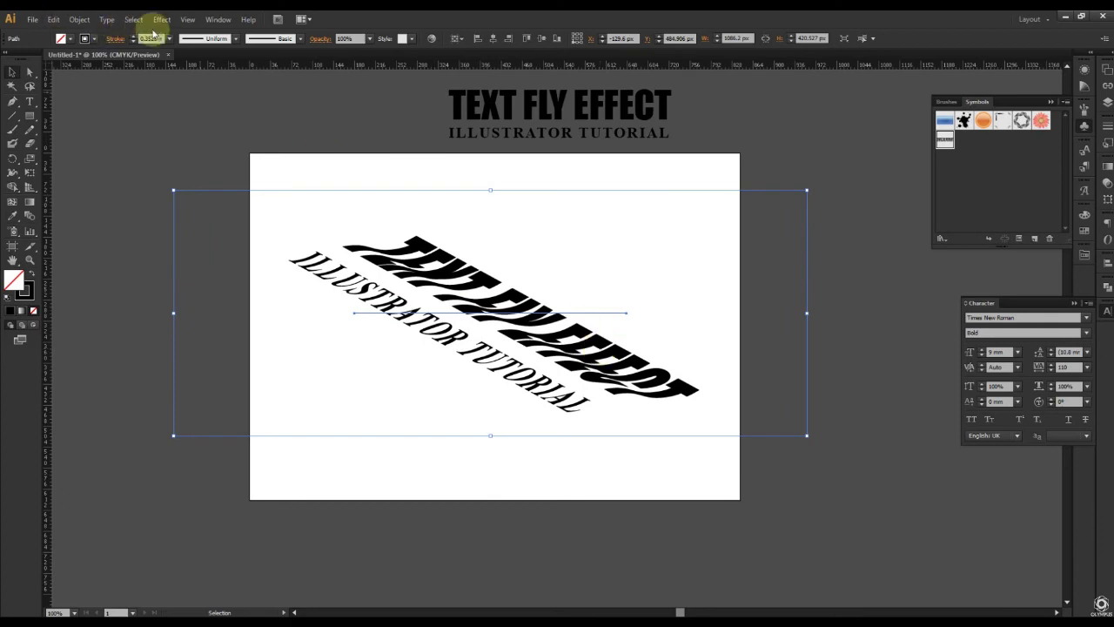
pyautogui.click(78, 20)
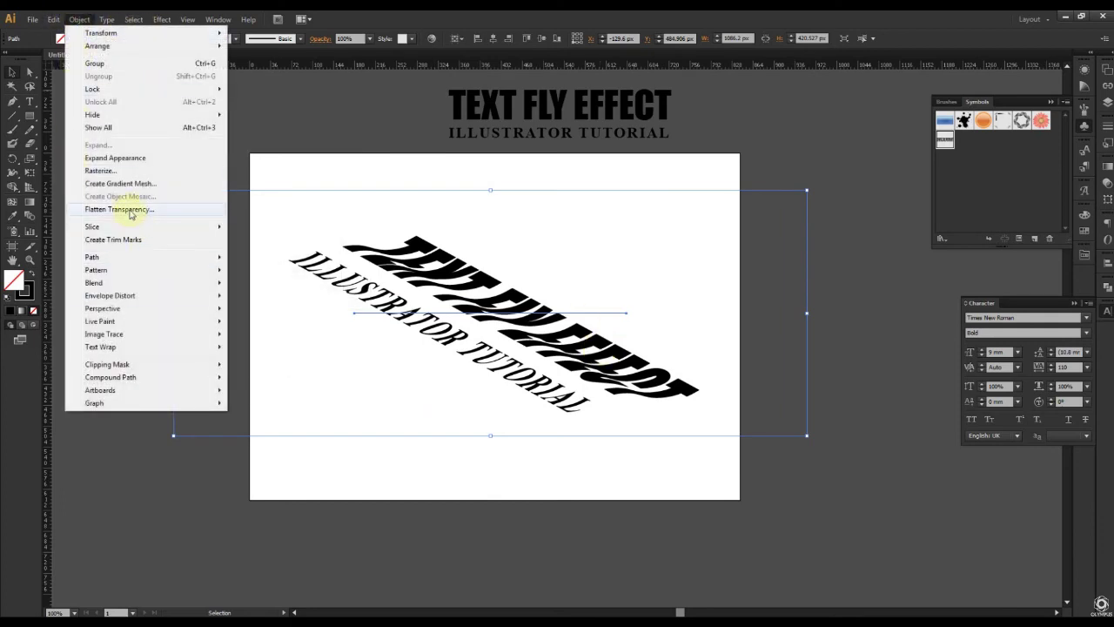
pyautogui.click(148, 209)
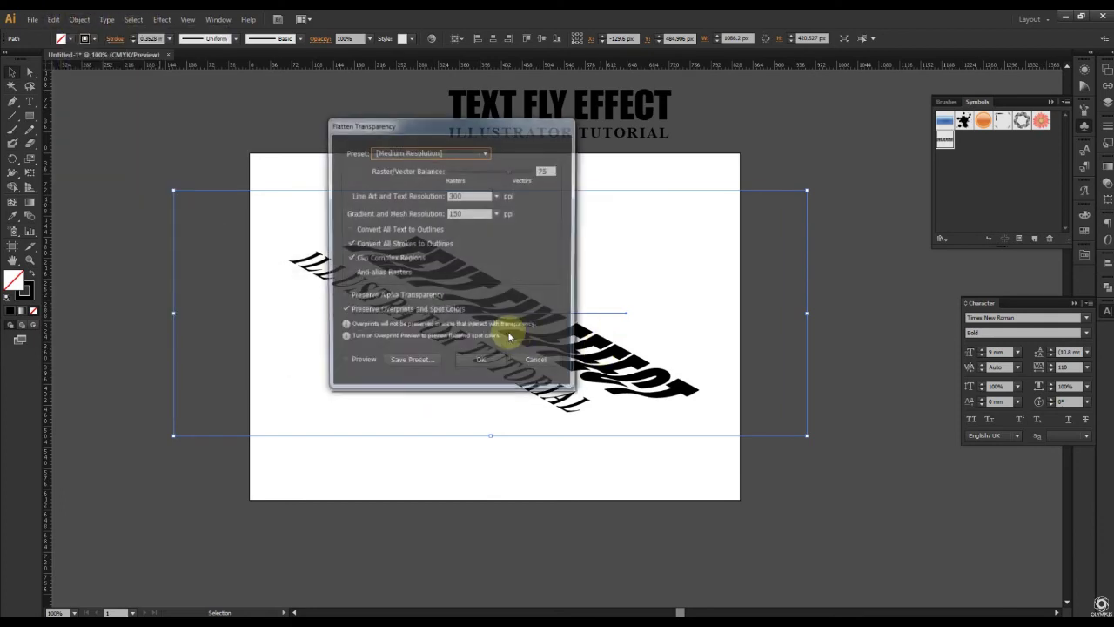
pyautogui.click(477, 363)
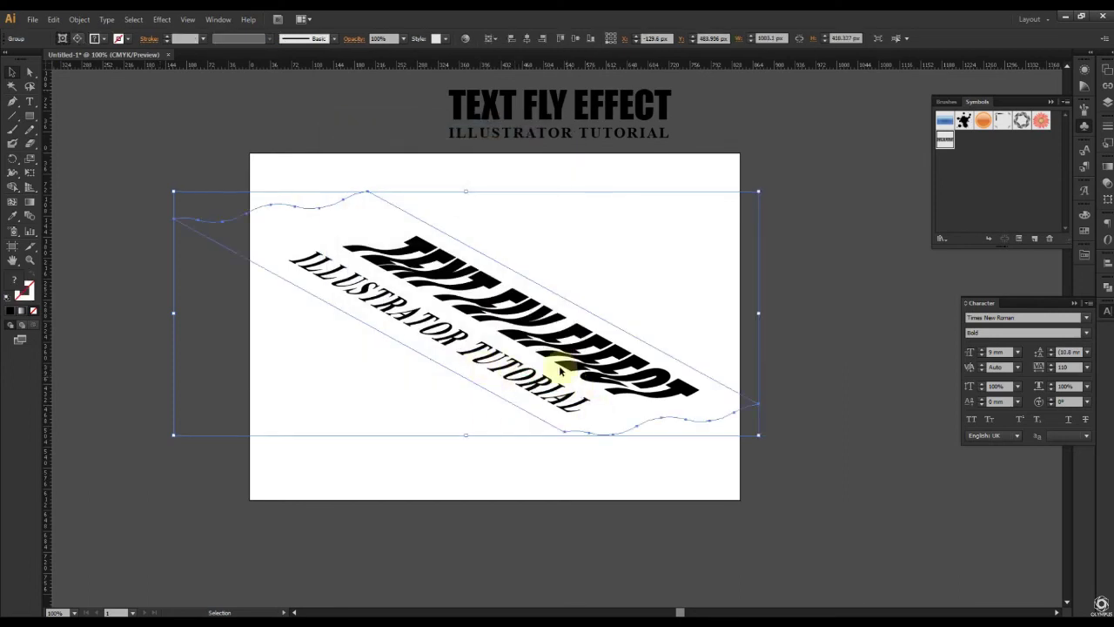
pyautogui.rightClick(497, 332)
pyautogui.click(553, 400)
pyautogui.rightClick(555, 360)
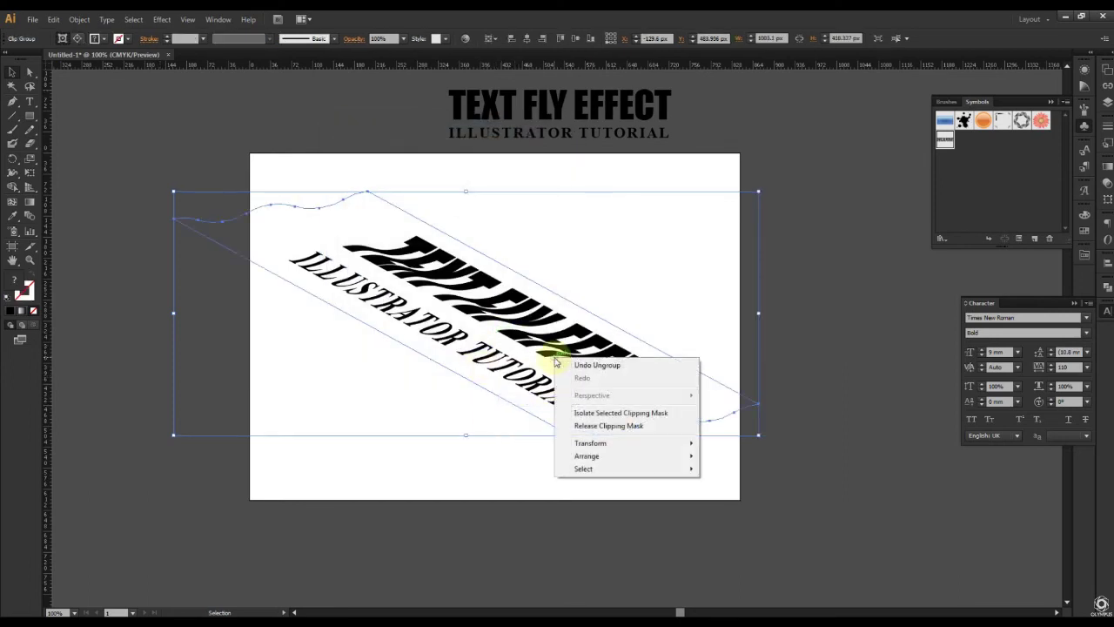
pyautogui.click(587, 425)
# Step: Delete the leftover clipping path, group the warped text shapes and move them up-left
pyautogui.click(778, 450)
pyautogui.click(741, 387)
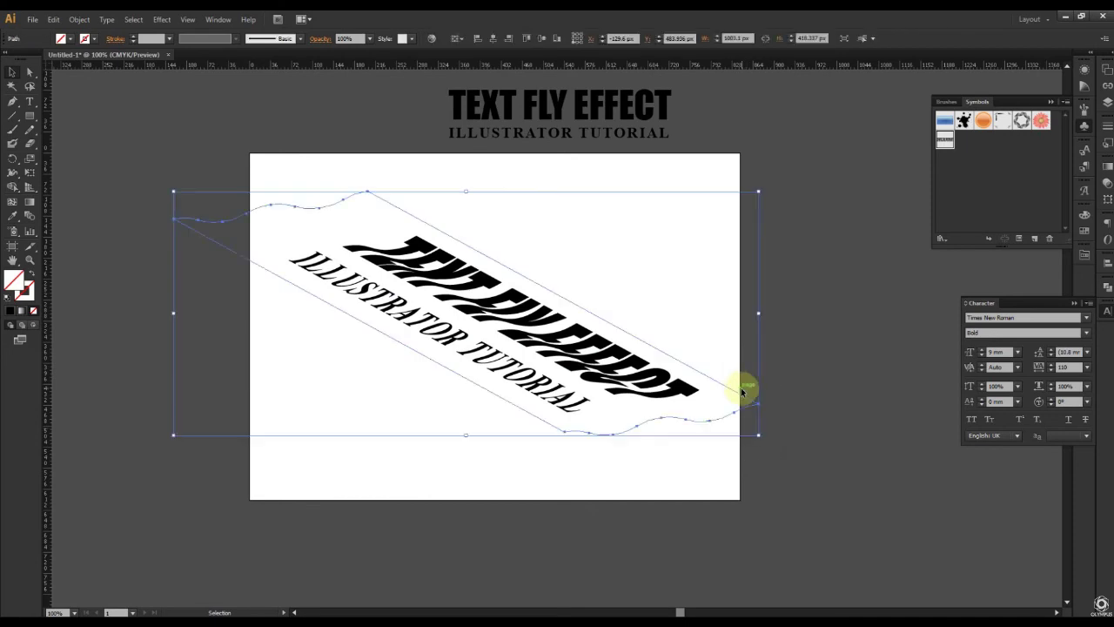
pyautogui.press('Delete')
pyautogui.moveTo(745, 493); pyautogui.dragTo(331, 217)
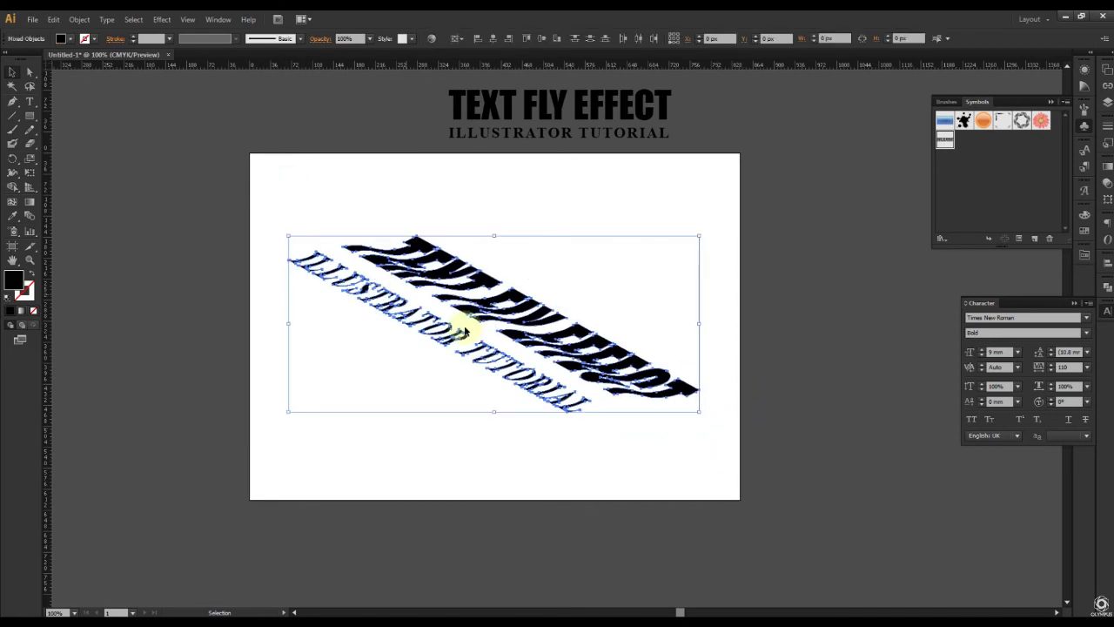
pyautogui.hotkey('ctrl', 'g')
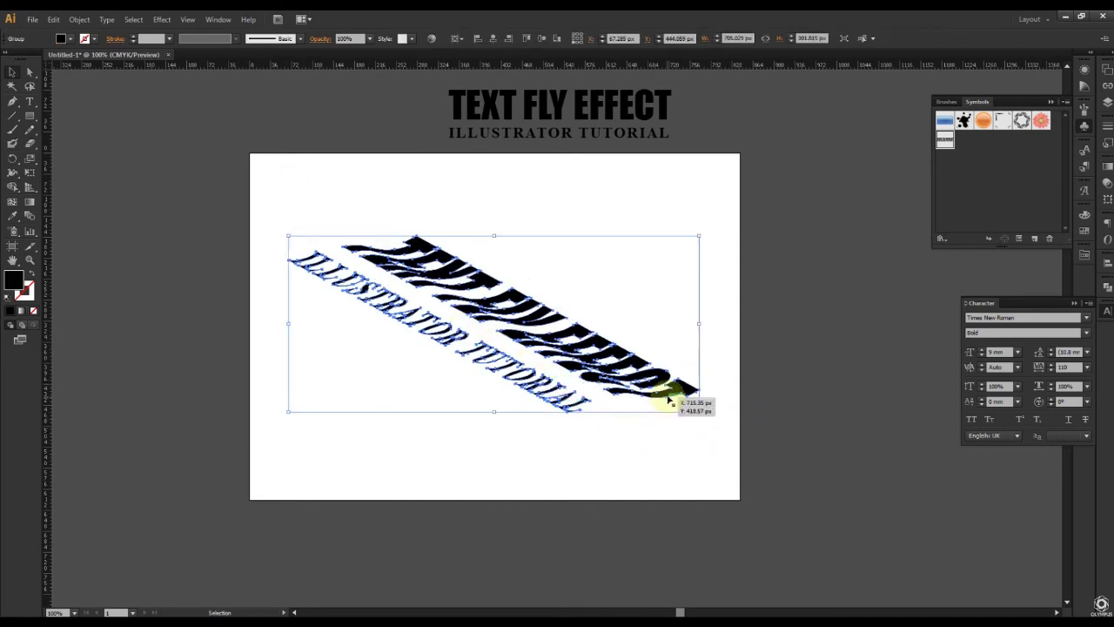
pyautogui.moveTo(672, 397)
pyautogui.mouseDown()
pyautogui.moveTo(623, 384)
pyautogui.moveTo(635, 374)
pyautogui.mouseUp()
pyautogui.click(774, 409)
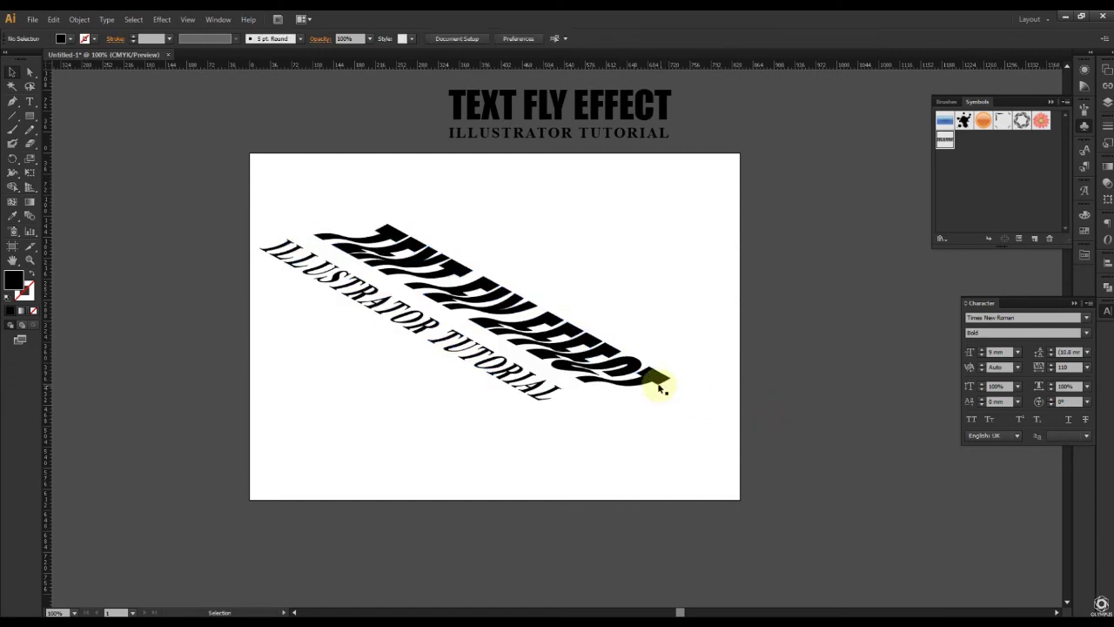
pyautogui.click(670, 387)
# Step: Select the warped title text group and apply the white swatch so it reads white on red
pyautogui.click(769, 412)
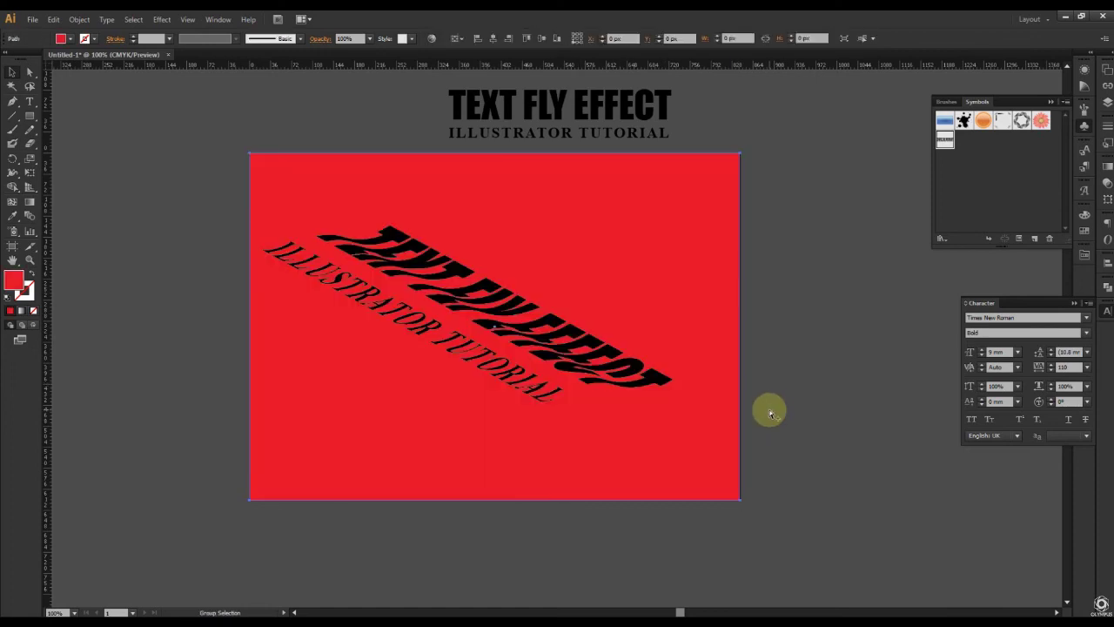
pyautogui.click(623, 357)
pyautogui.click(1086, 232)
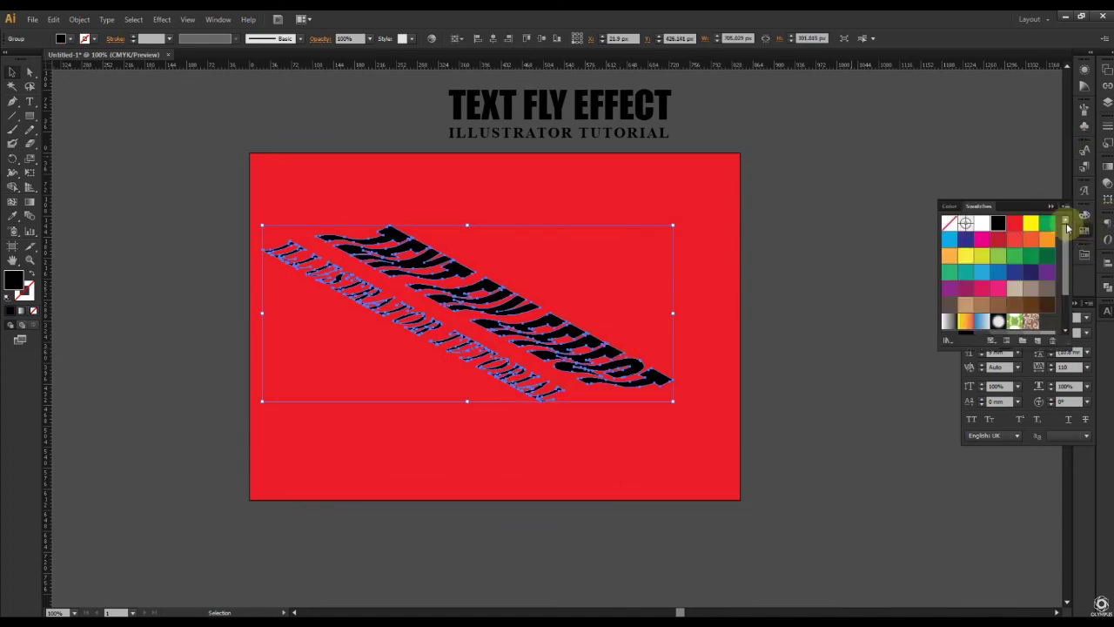
pyautogui.click(982, 222)
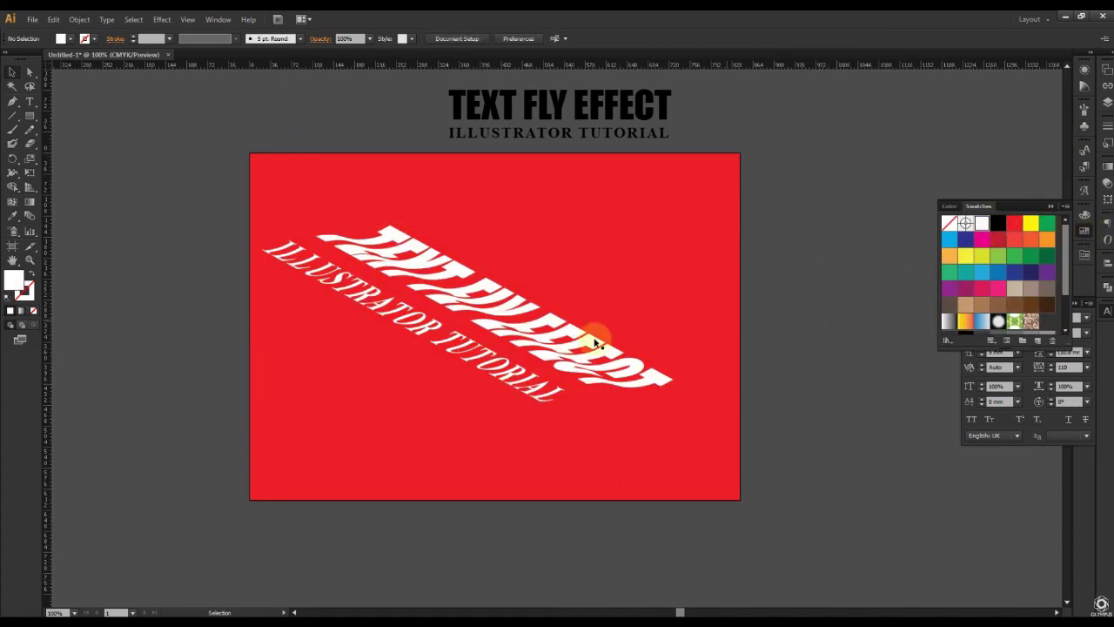